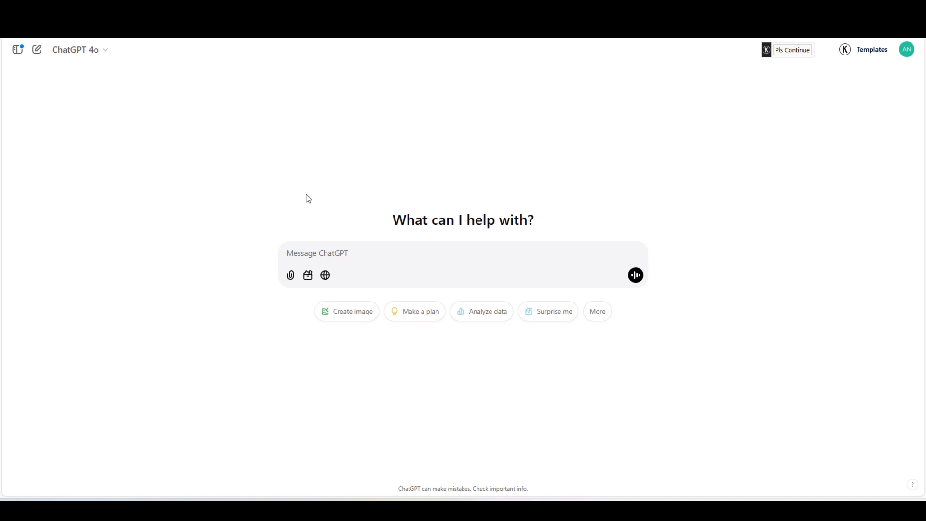
- Send the prompt "coloring book image of a house in a field with a boy and cat"
left_click(346, 255)
type("coloring book image of a house in a field with a boy an a")
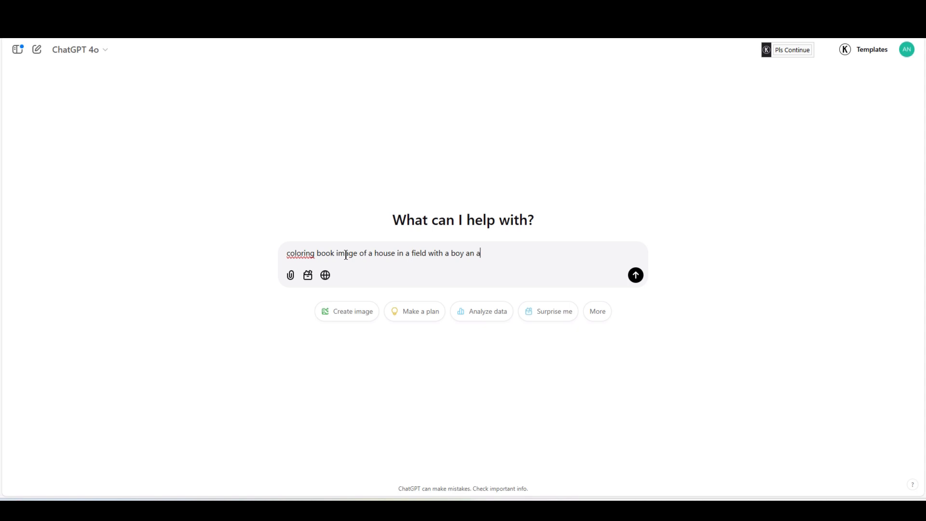
type(" d a")
key("BackSpace")
type("cat")
key("Return")
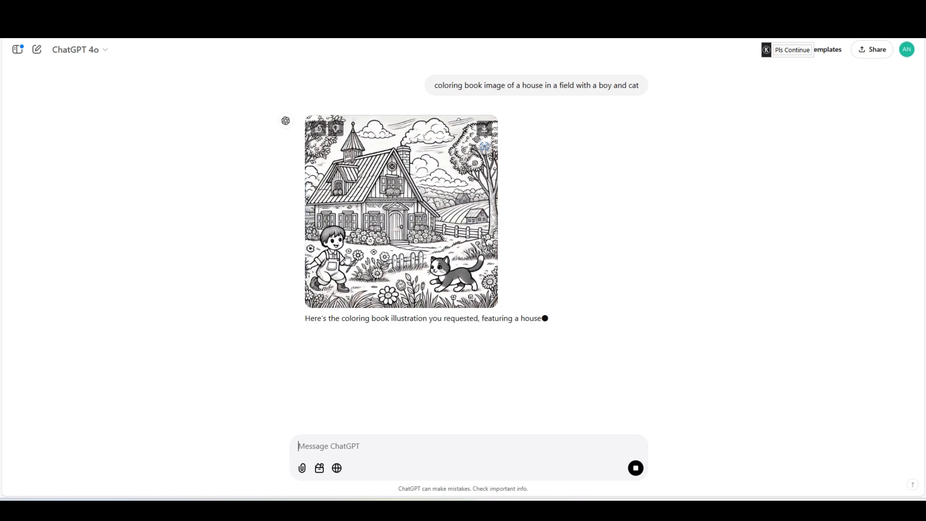
- Enlarge the generated house image, then send the prompt "coloring book image of a boy isolated on a white background"
left_click(398, 214)
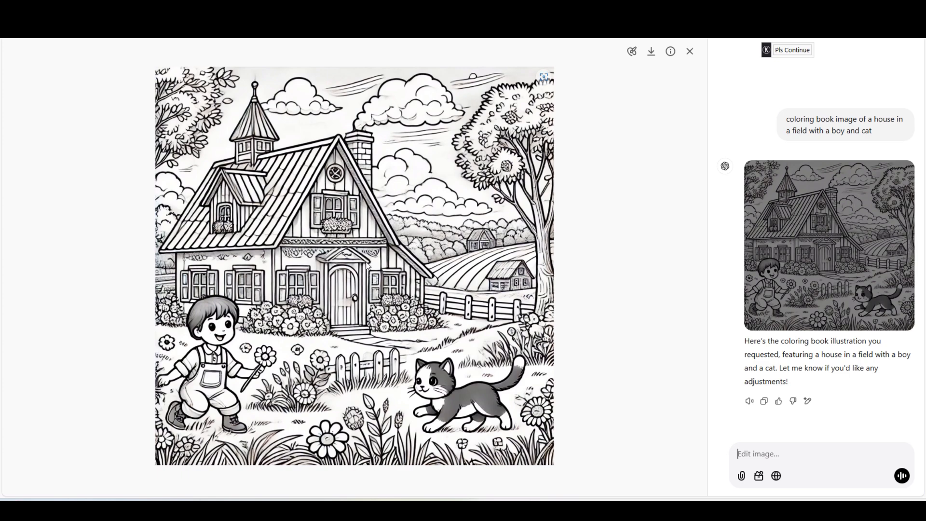
left_click(690, 51)
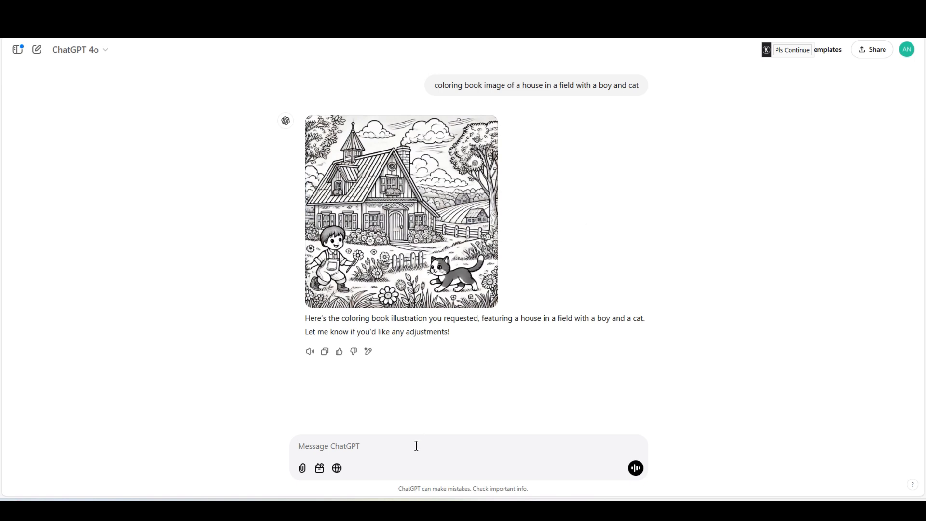
type("coloring book image of a boy isolated on a white background")
key("Return")
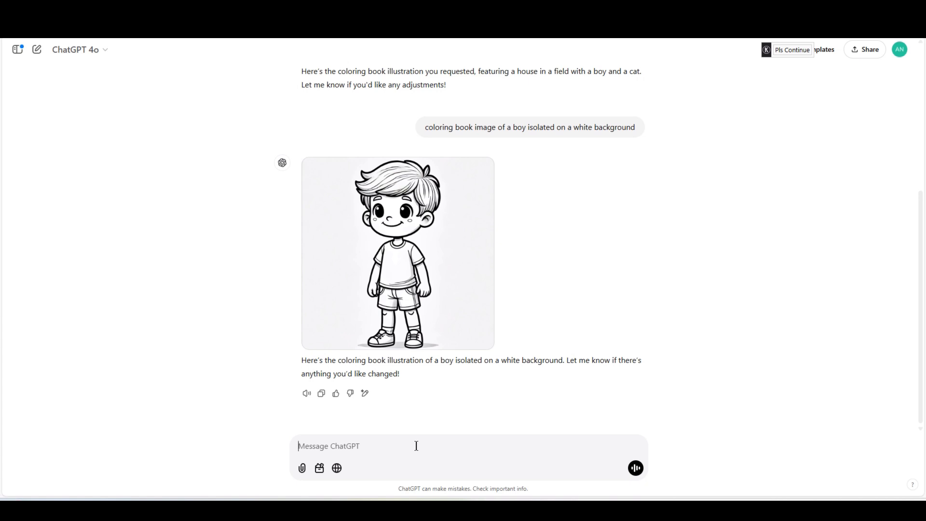
- Reuse the previous prompt with boy replaced by girl and send "coloring book image of a girl isolated on a white background"
type("coloring book image of a boy isolated on a white background")
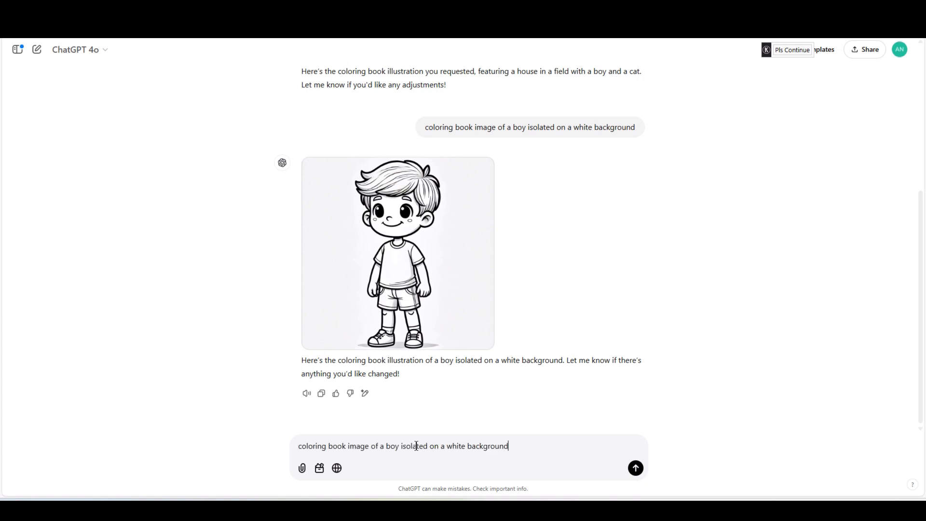
key("ctrl+Left")
key("ctrl+Left")
key("ctrl+Left")
key("ctrl+Left")
key("ctrl+Left")
key("ctrl+BackSpace")
type("girl")
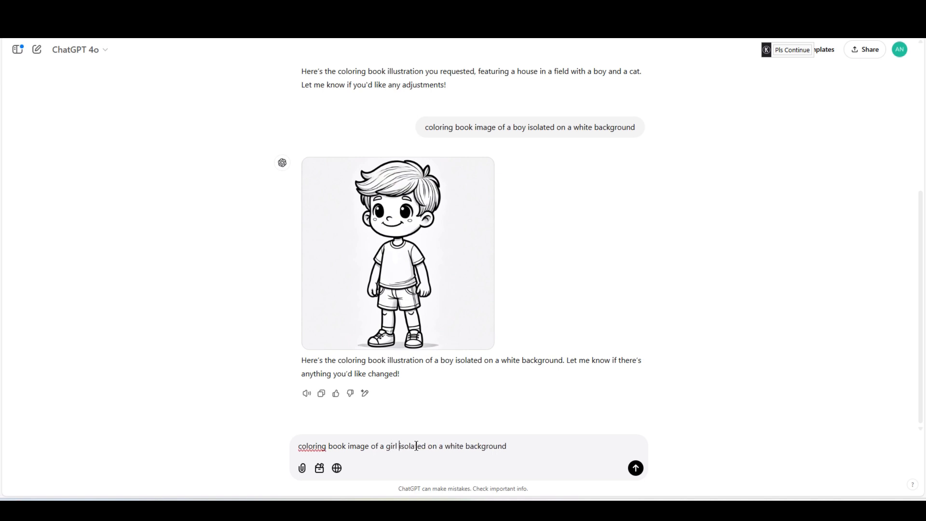
key("Return")
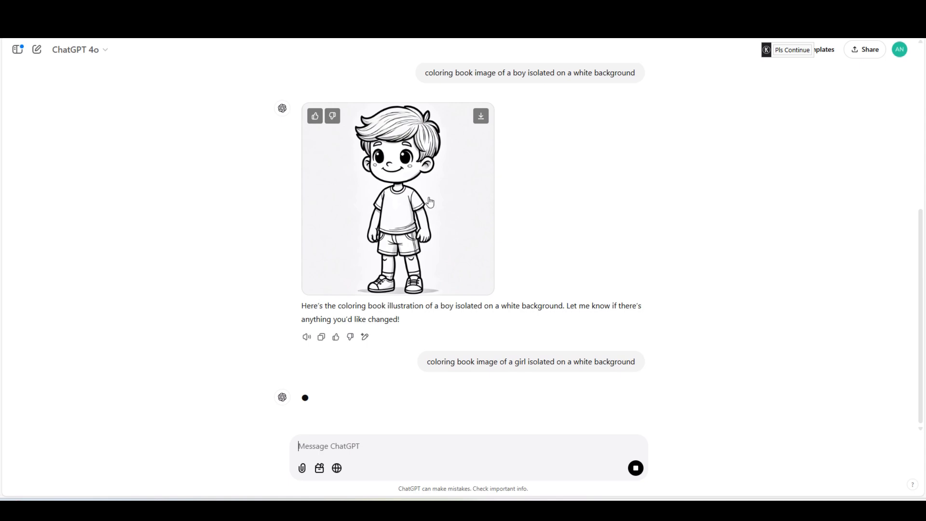
- Scroll through the conversation to review the house, boy and girl images generated so far
scroll(416, 220, "up", 3)
scroll(416, 220, "up", 2)
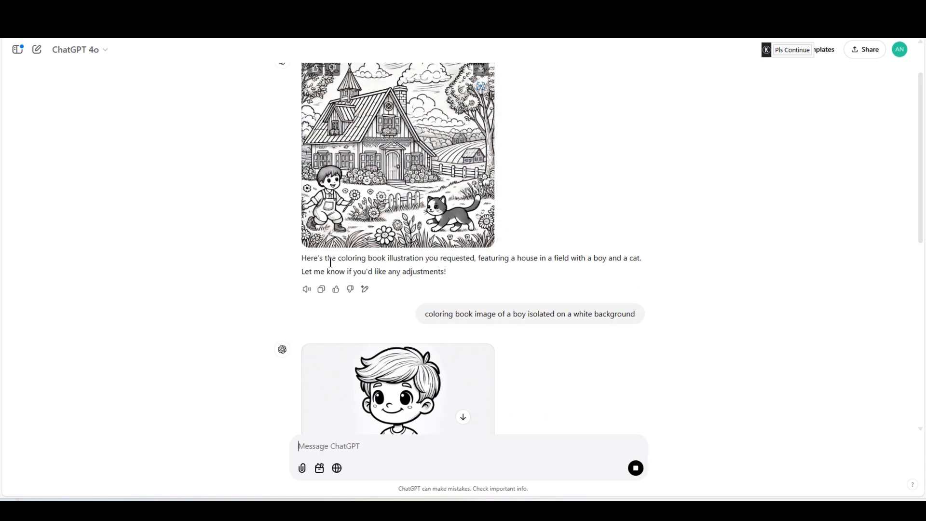
scroll(418, 390, "down", 3)
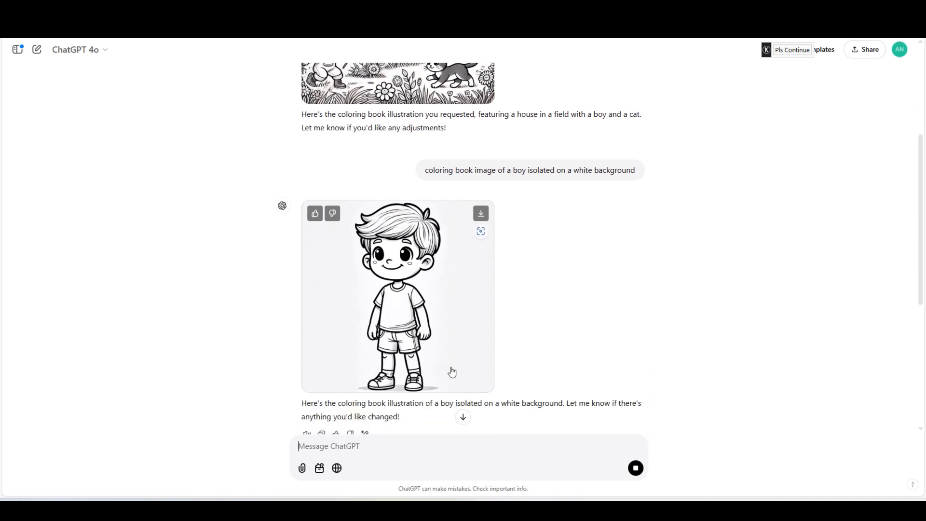
scroll(405, 314, "up", 3)
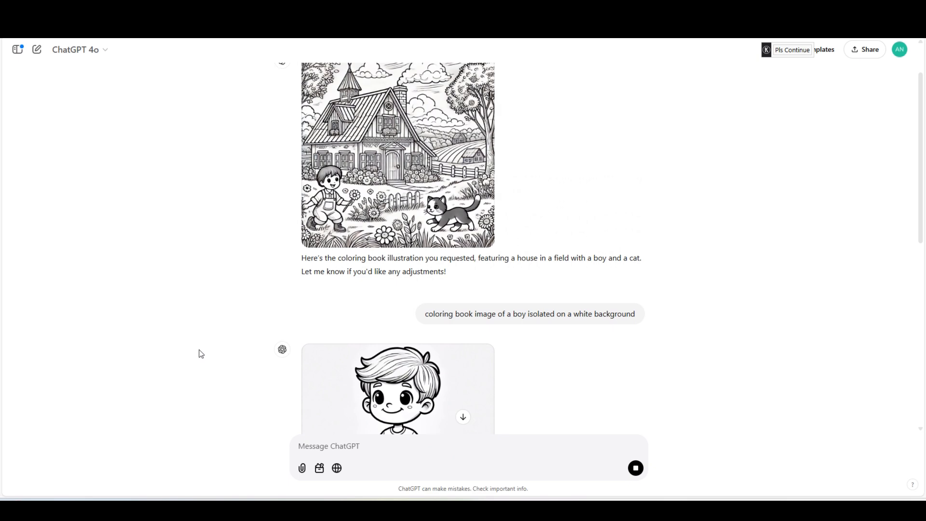
scroll(198, 354, "down", 2)
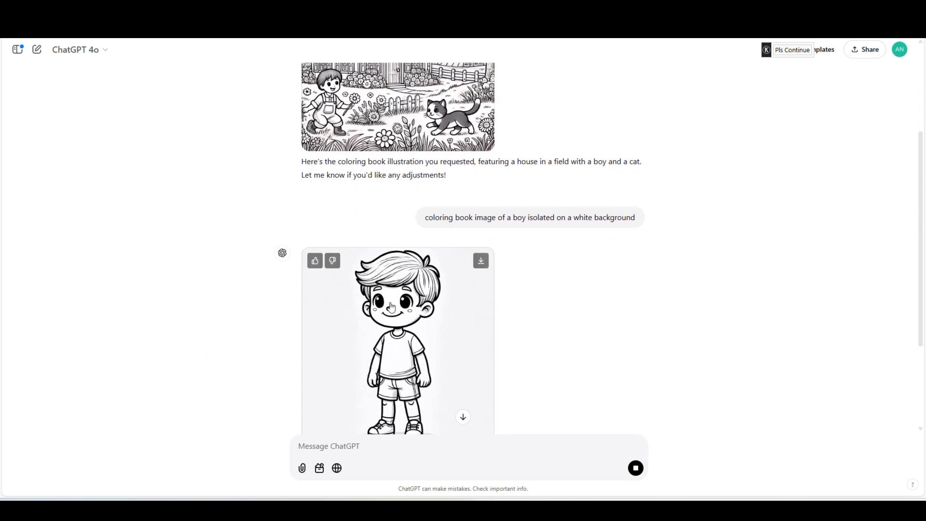
scroll(254, 313, "up", 3)
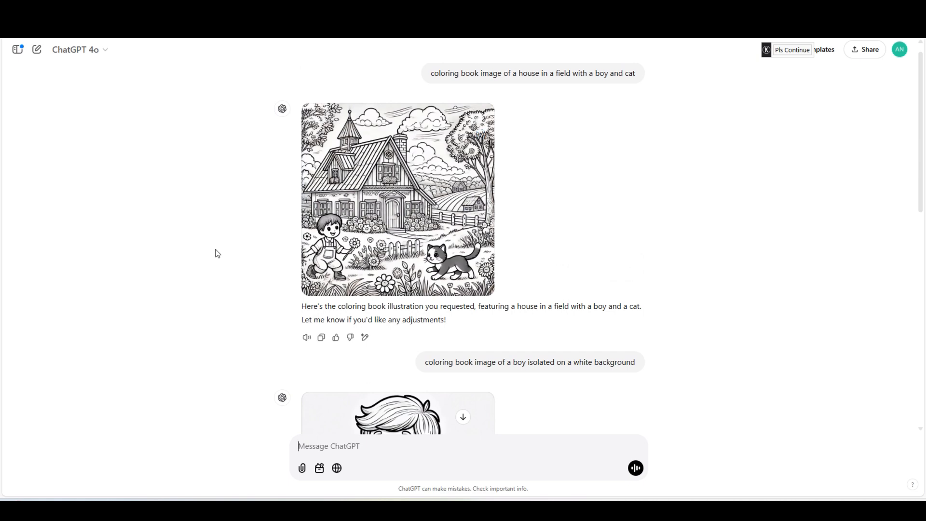
scroll(201, 263, "down", 5)
scroll(200, 263, "down", 5)
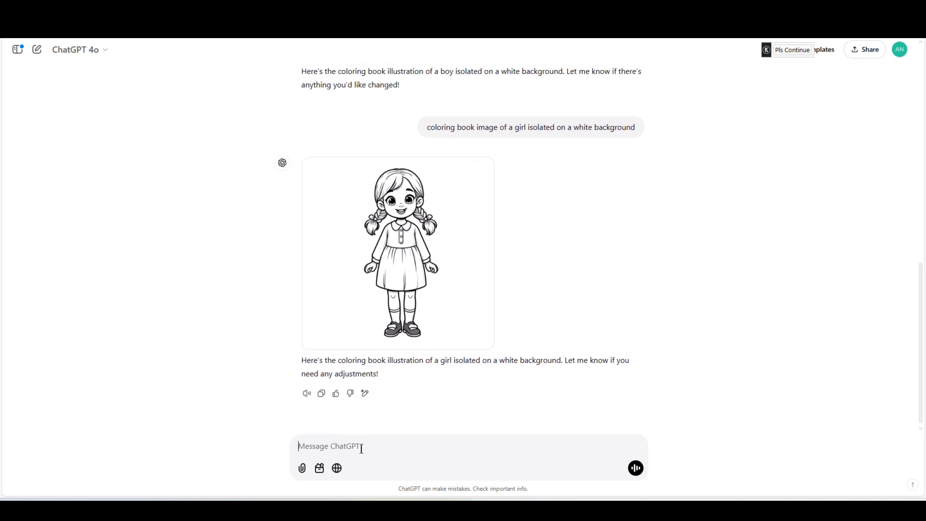
- Reuse the boy prompt with boy replaced by dog and send "coloring book image of a dog isolated on a white background"
type("coloring book image of a boy isolated on a white background")
key("ctrl+Left")
key("ctrl+Left")
key("ctrl+Left")
key("ctrl+Left")
key("ctrl+Left")
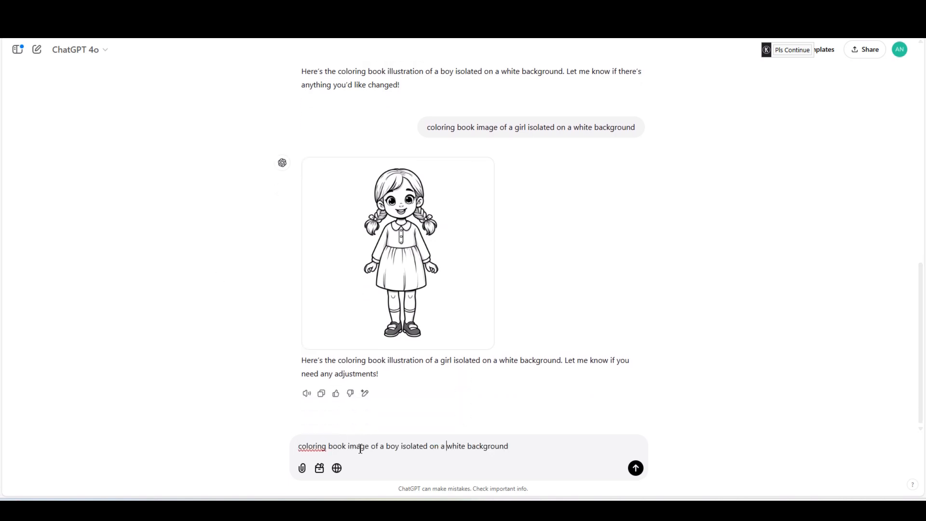
key("ctrl+BackSpace")
type("dog")
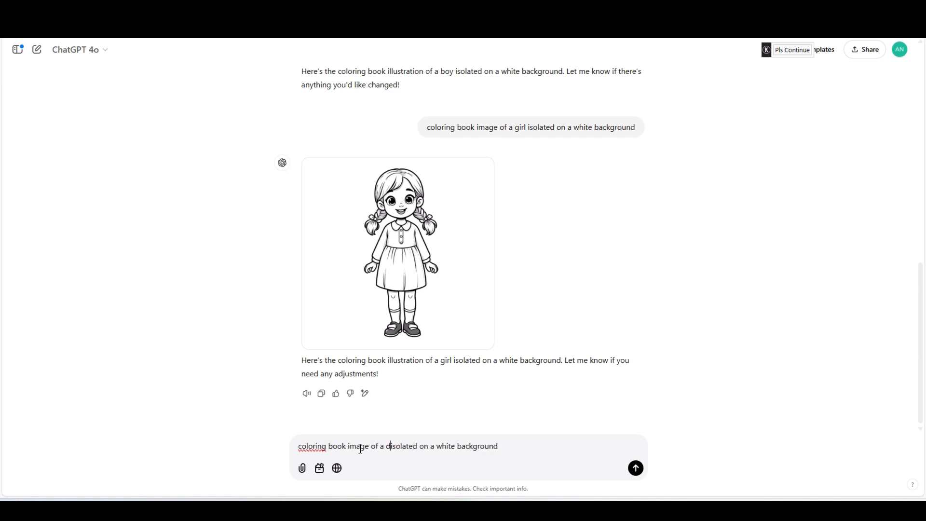
key("Return")
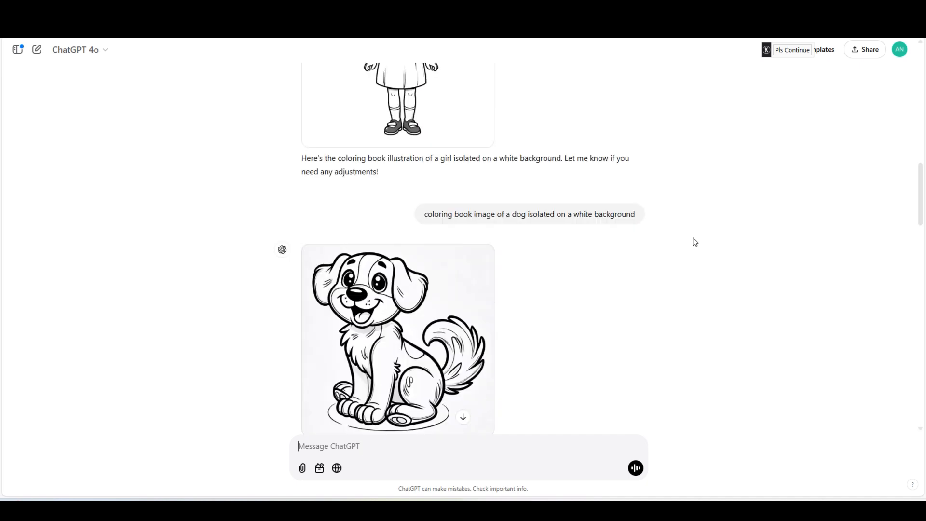
- Scroll back up through the conversation's generated images
scroll(695, 242, "up", 3)
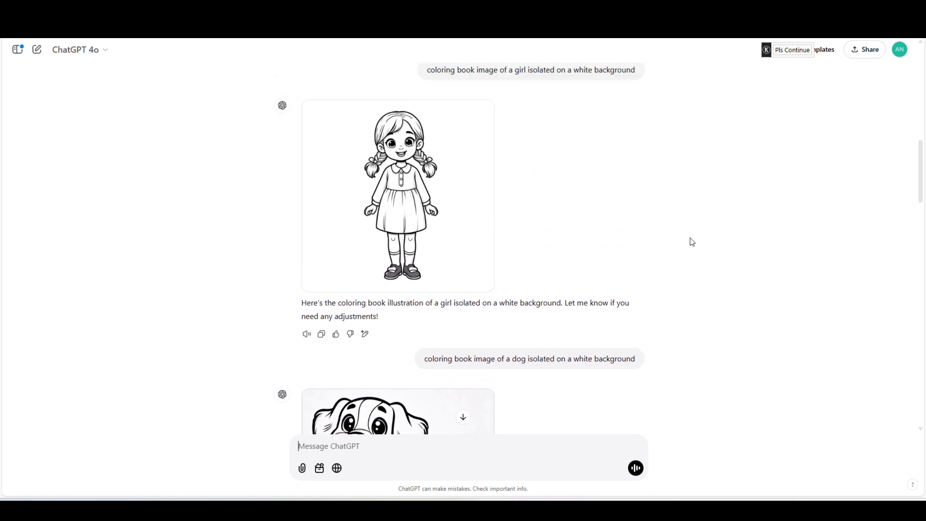
scroll(692, 242, "up", 1)
scroll(692, 242, "up", 2)
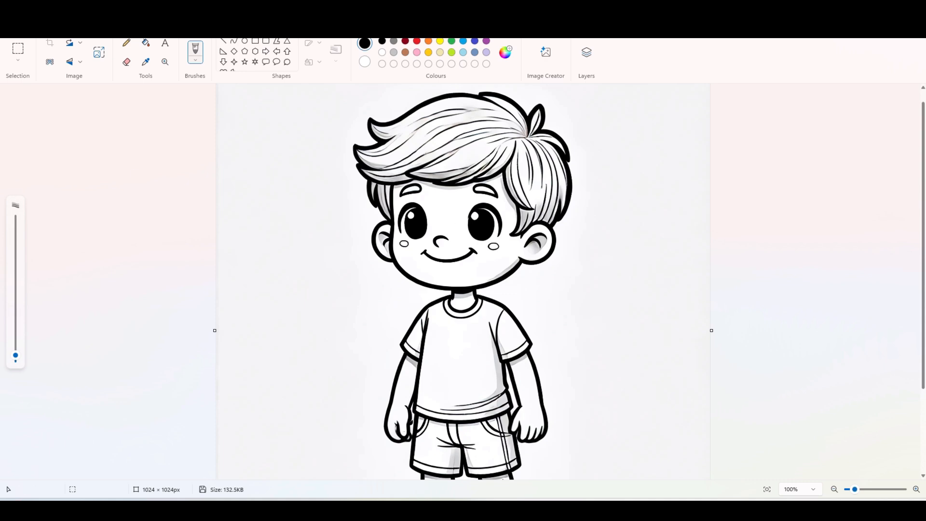
- Switch to Paint and save the boy image as a PNG picture
left_click(13, 24)
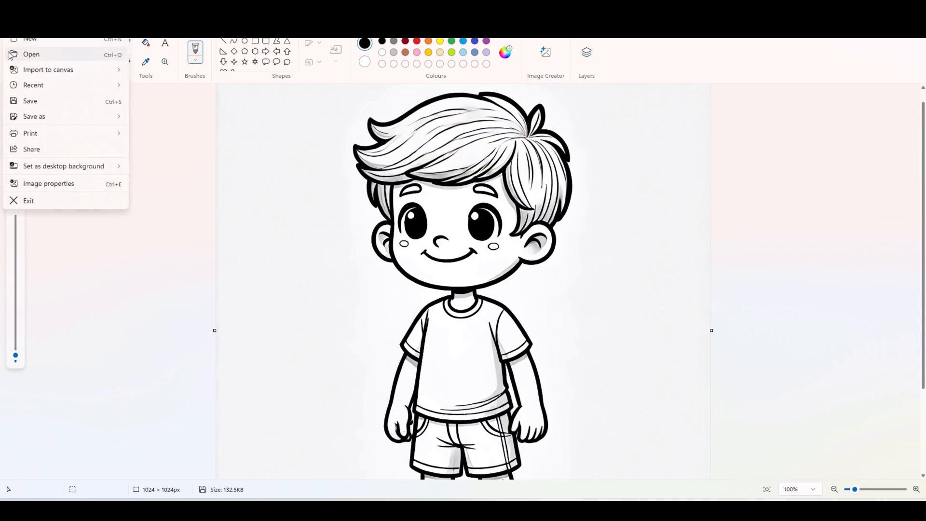
mouse_move(39, 123)
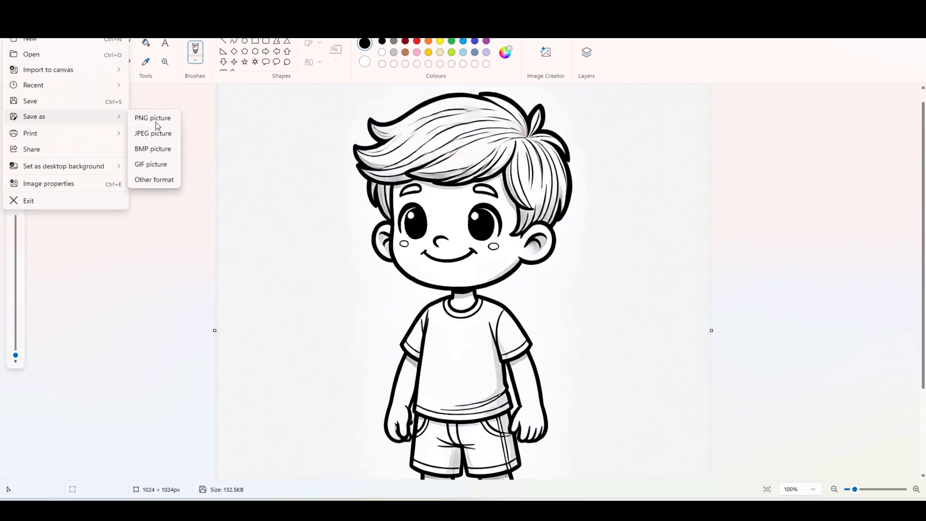
left_click(153, 118)
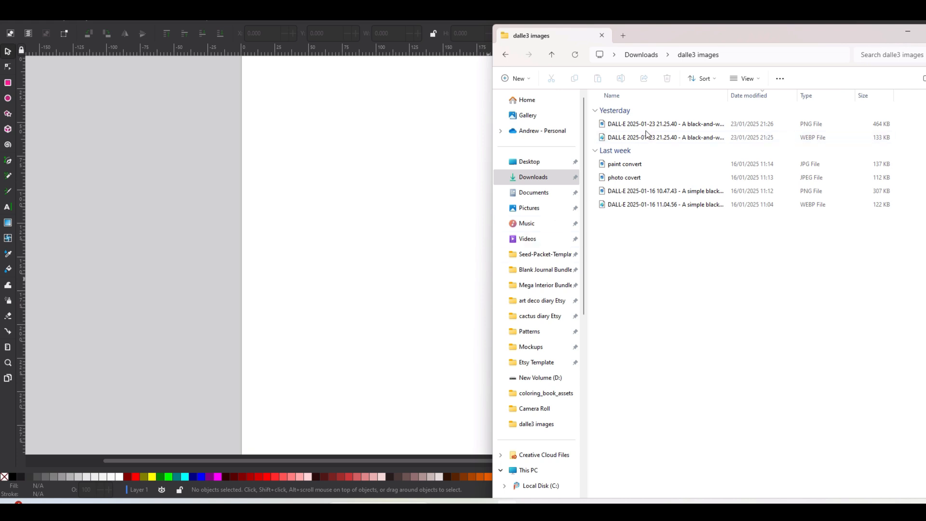
- Try to import the WEBP version of the boy image into Inkscape
left_click_drag(651, 137, 415, 234)
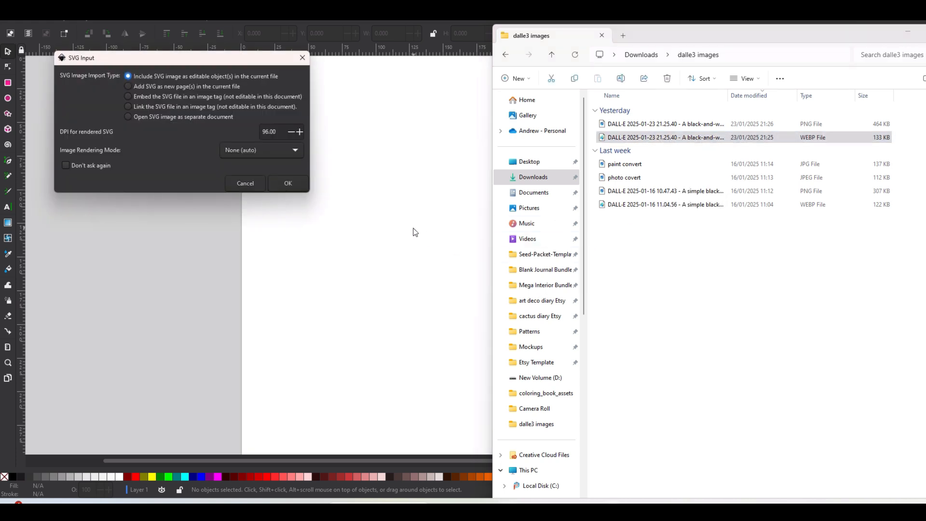
left_click(288, 186)
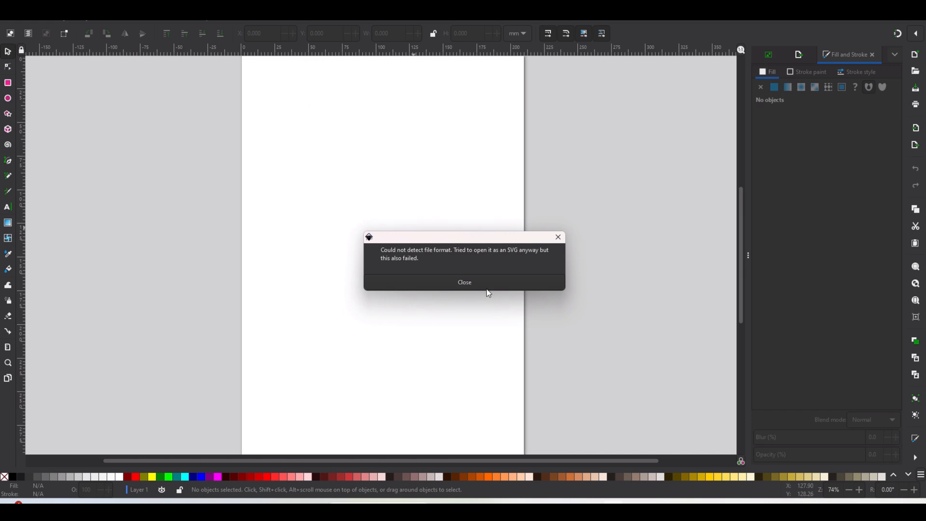
left_click(465, 283)
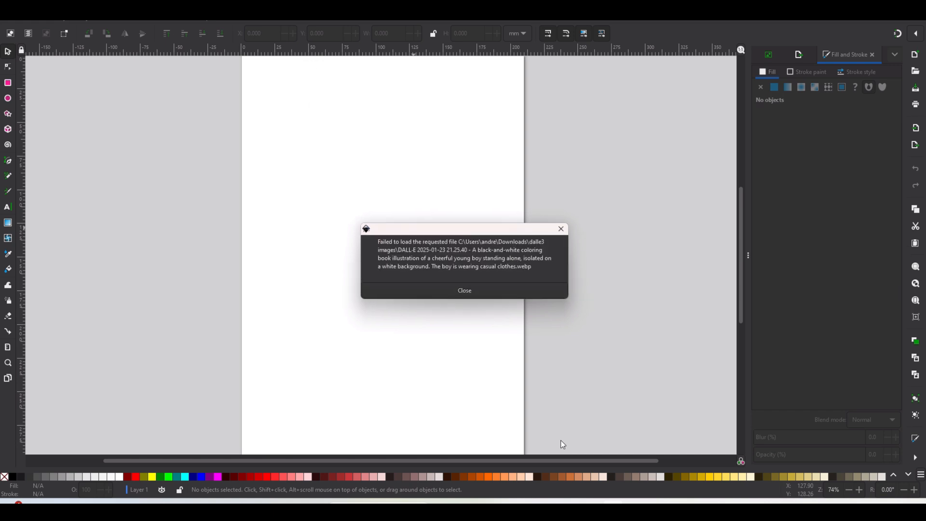
left_click(459, 285)
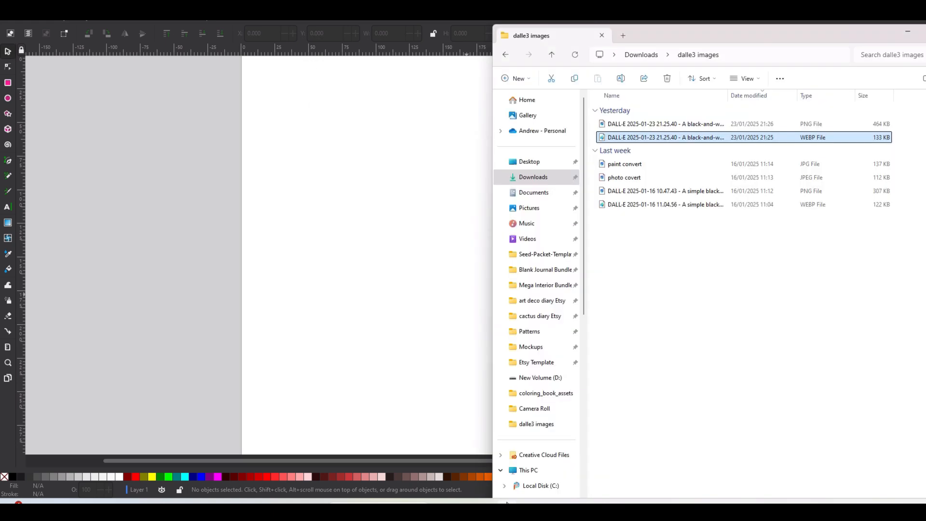
left_click(505, 502)
- Import the PNG boy image into the Inkscape document and position it over the page
left_click_drag(695, 124, 432, 287)
left_click(230, 208)
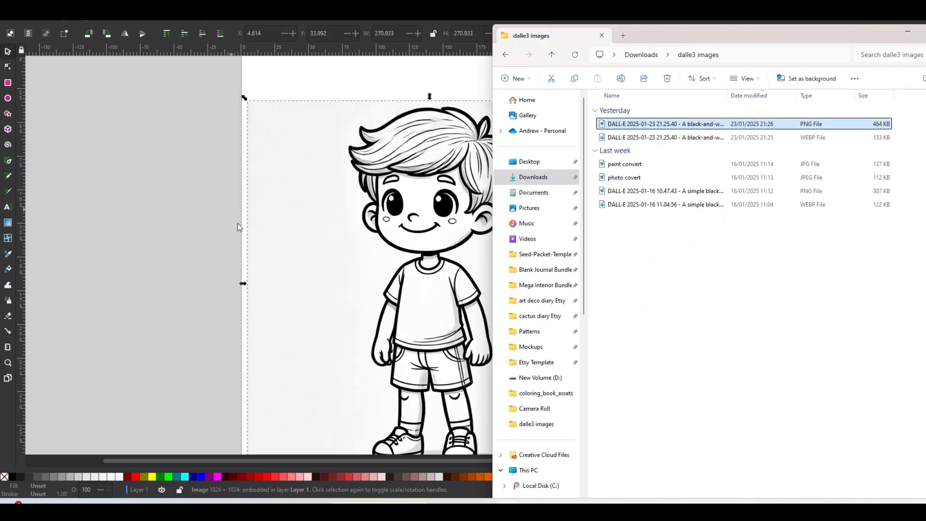
left_click_drag(839, 41, 757, 44)
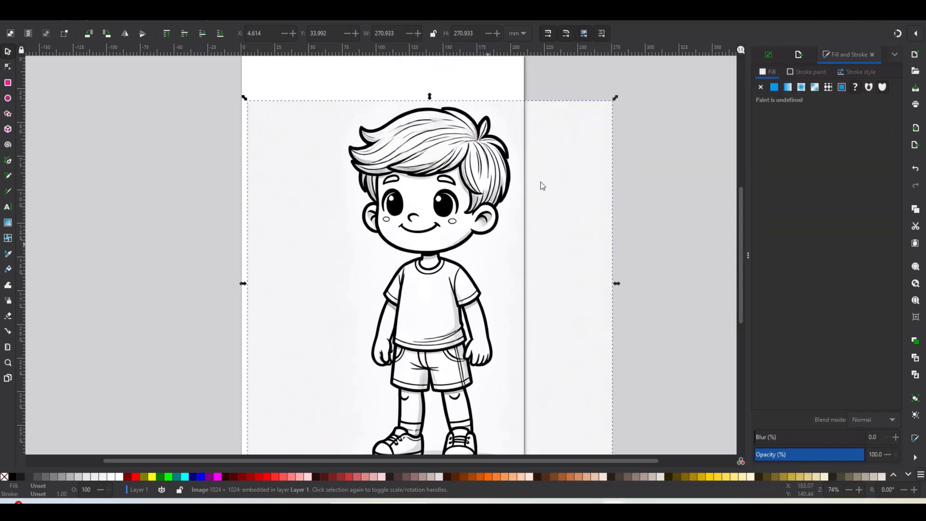
left_click(871, 36)
left_click_drag(471, 208, 429, 179)
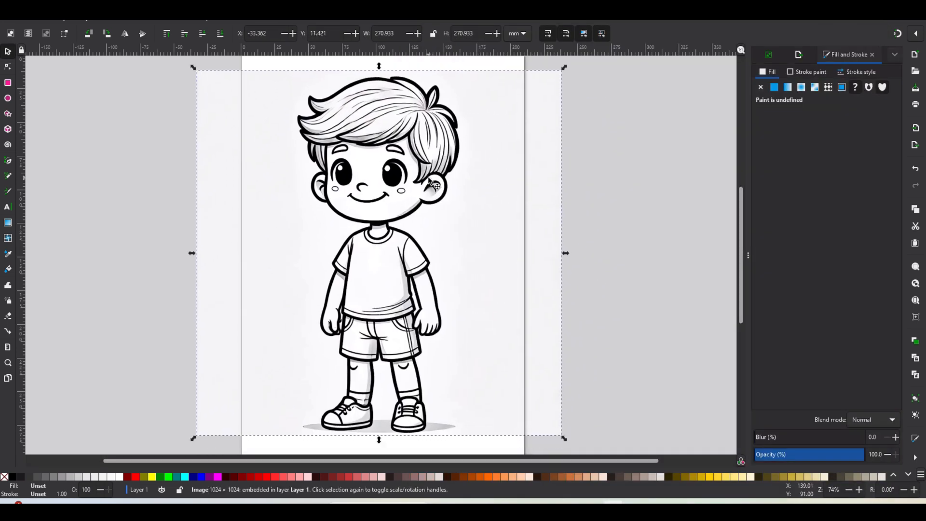
- Trace the boy image with Trace Bitmap, single scan, brightness cutoff at threshold 0.450
left_click(770, 55)
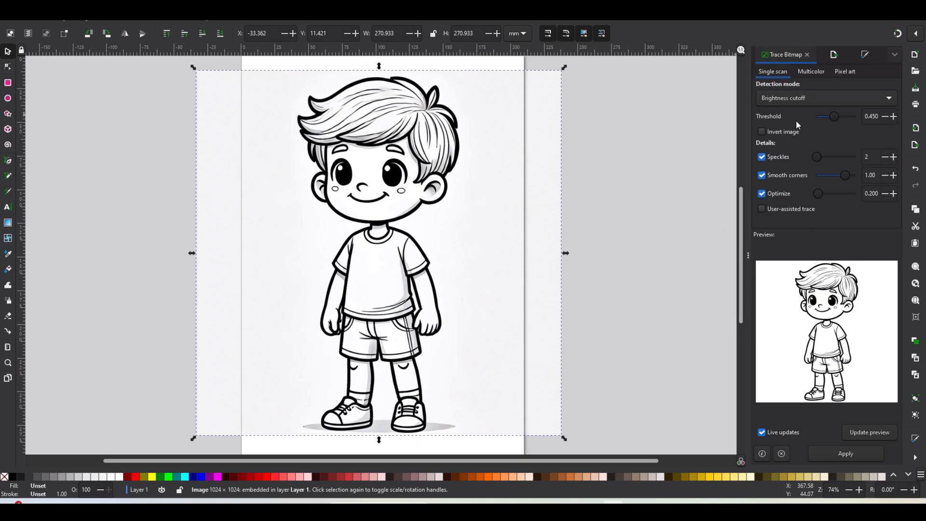
left_click(111, 21)
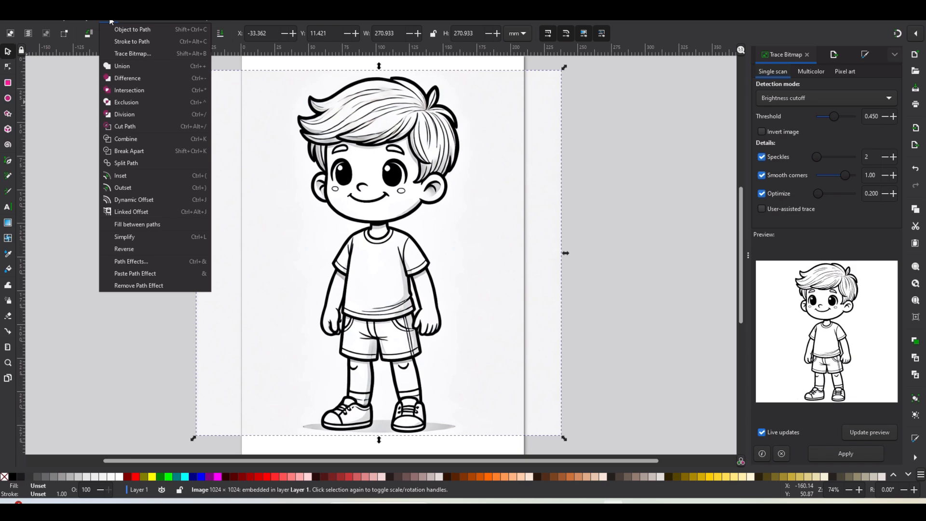
left_click(237, 117)
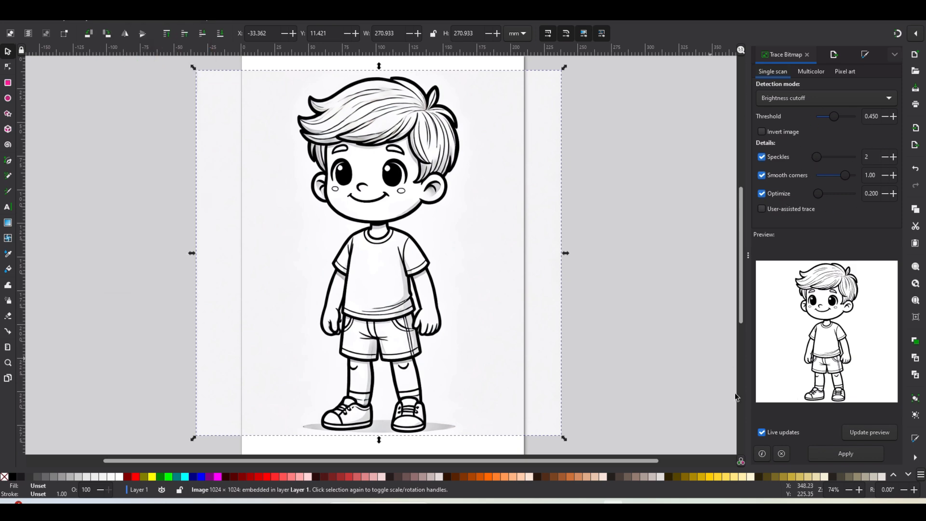
left_click(838, 451)
- Move the traced path off the original image and zoom in to inspect its line quality
left_click_drag(407, 338, 486, 334)
scroll(415, 261, "up", 5)
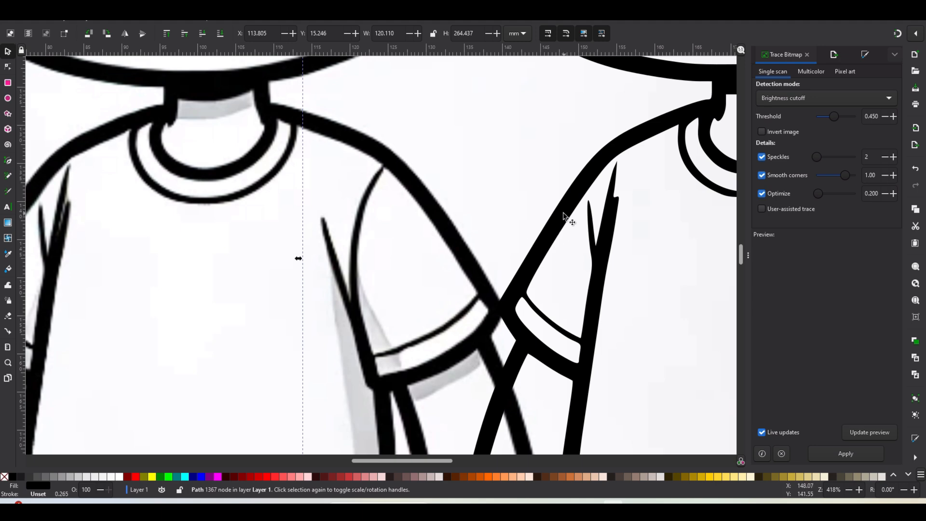
scroll(548, 241, "down", 5)
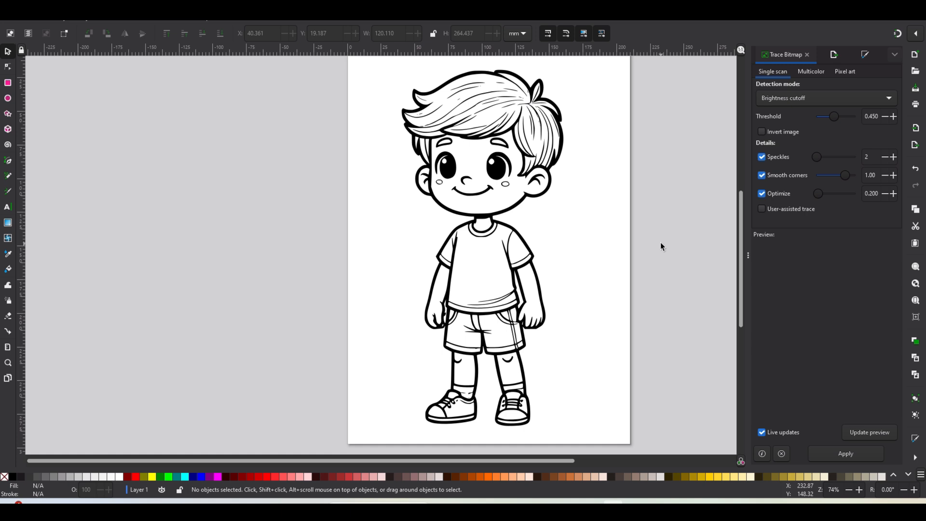
- Save the traced boy drawing, then select the placed BoyNew.svg on the coloring page in Affinity Publisher
left_click(8, 21)
left_click(32, 101)
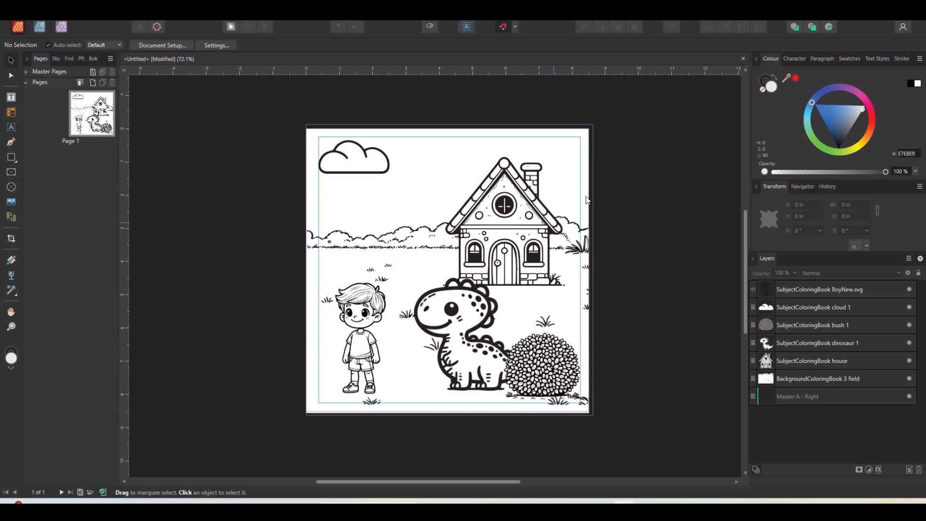
left_click(385, 308)
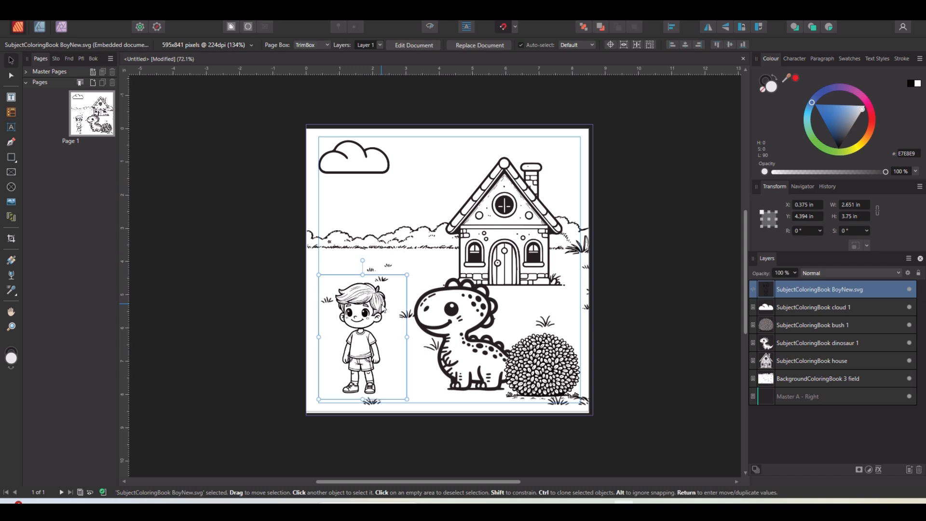
- Move the boy drawing up on the coloring page and enlarge it to about 4.08 × 5.78 in
left_click(708, 26)
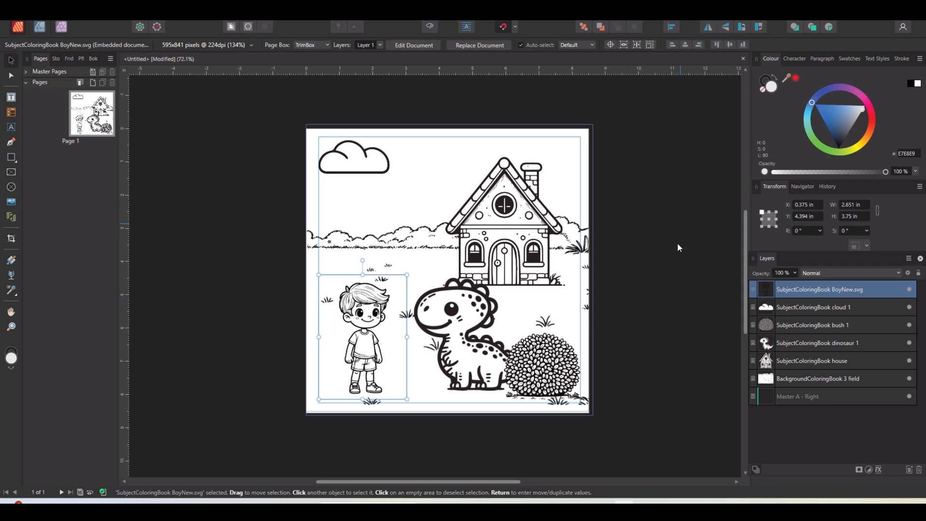
left_click(675, 261)
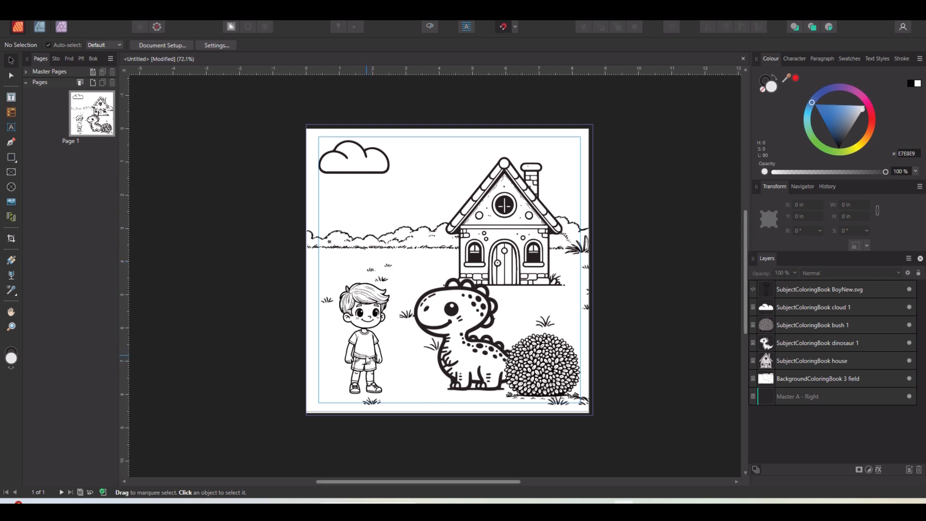
mouse_move(365, 339)
left_mouse_down()
mouse_move(380, 291)
mouse_move(371, 324)
left_mouse_up()
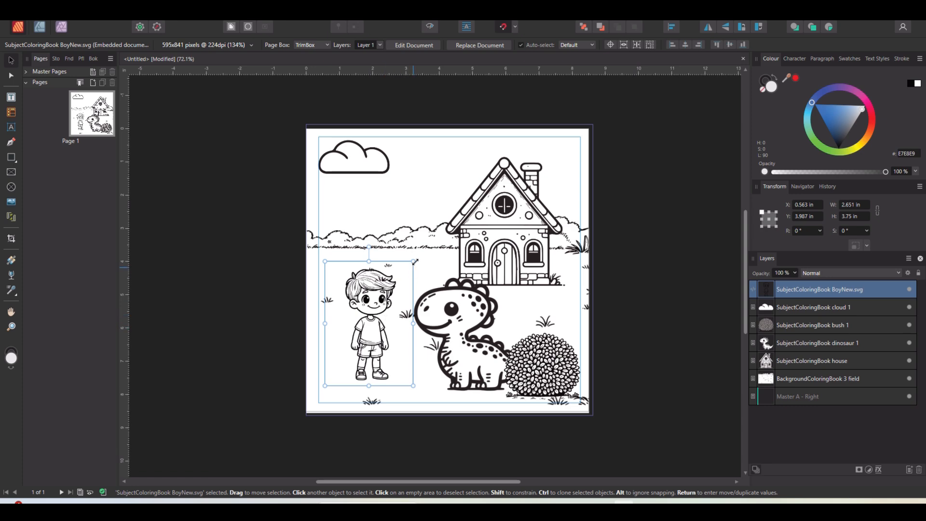
mouse_move(414, 261)
left_mouse_down()
mouse_move(464, 203)
mouse_move(436, 243)
left_mouse_up()
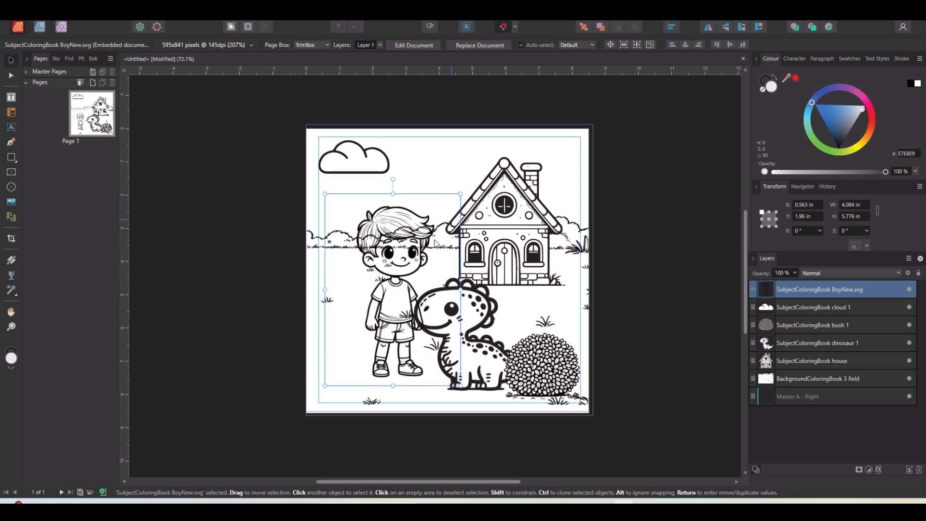
scroll(365, 232, "up", 6)
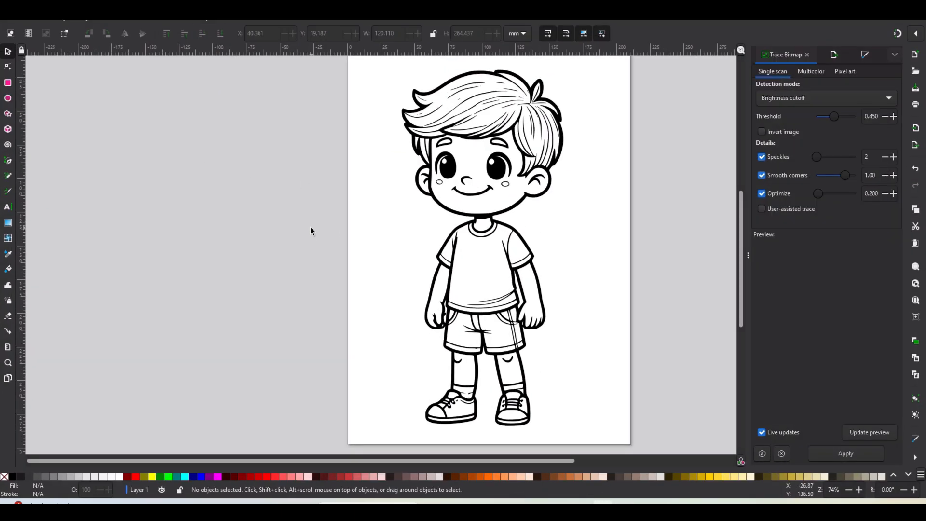
- Draw a rectangle about 166 × 272 mm over the traced boy and fill it red
left_click(8, 83)
mouse_move(367, 72)
left_mouse_down()
mouse_move(377, 103)
mouse_move(591, 449)
mouse_move(588, 428)
left_mouse_up()
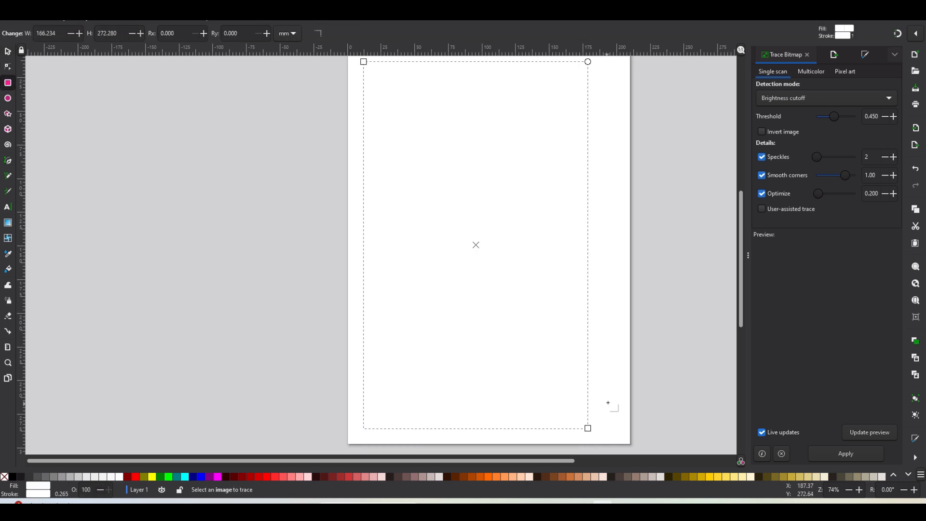
left_click(866, 55)
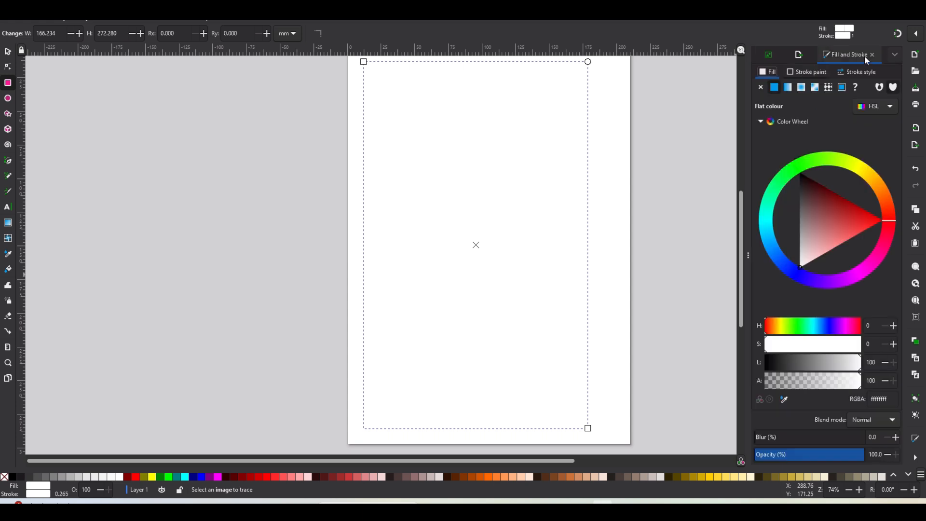
left_click_drag(837, 219, 862, 227)
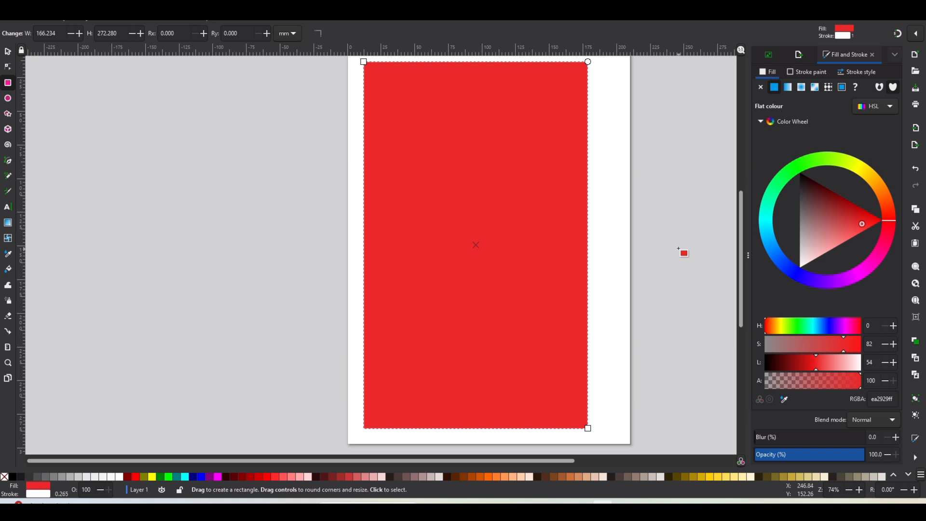
- Move the red rectangle below the traced boy path in Layers and Objects
left_click(8, 52)
right_click(464, 189)
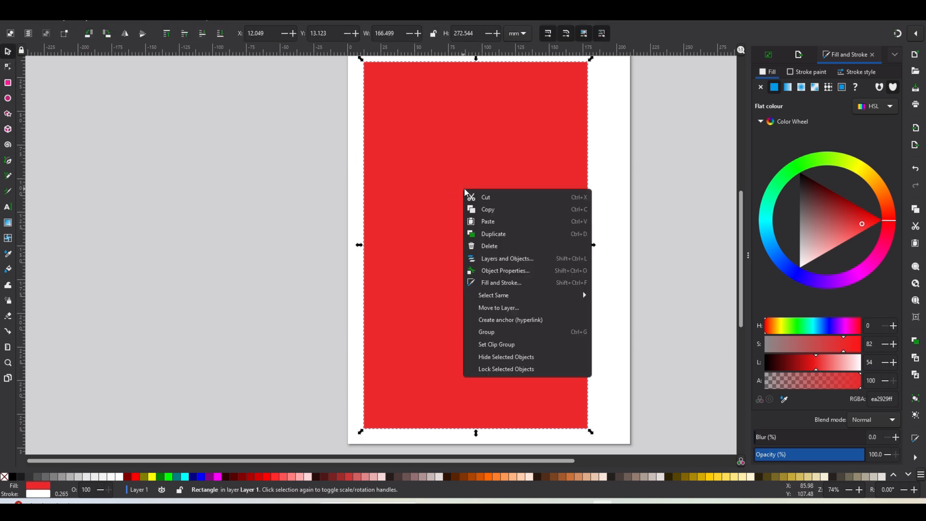
left_click(534, 260)
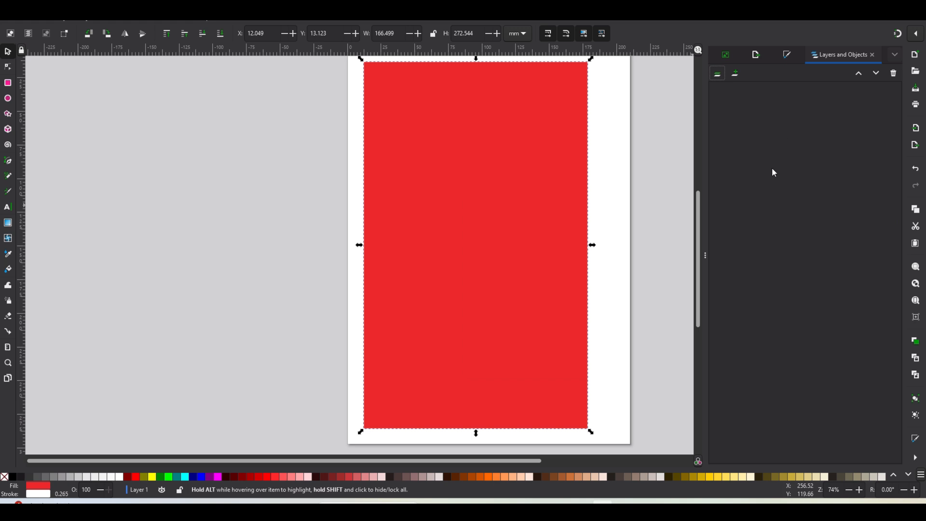
left_click(671, 119)
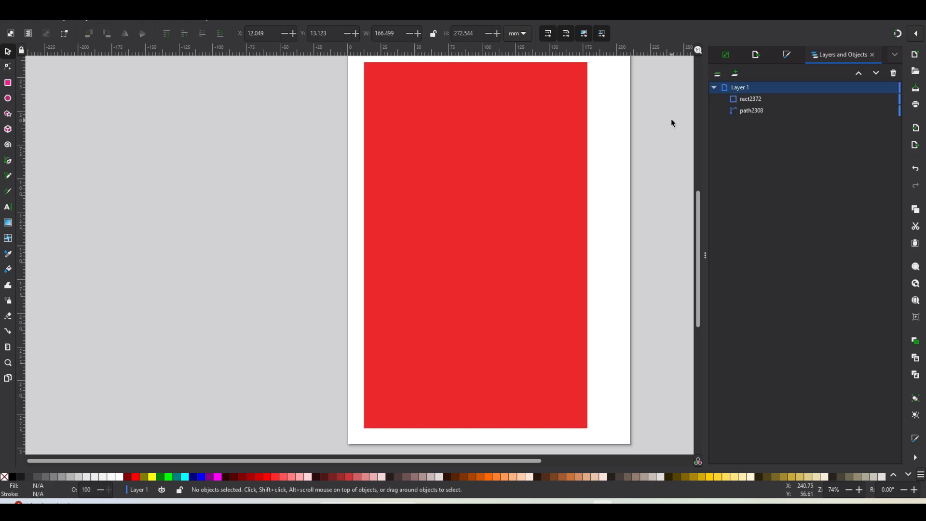
left_click_drag(751, 103, 760, 120)
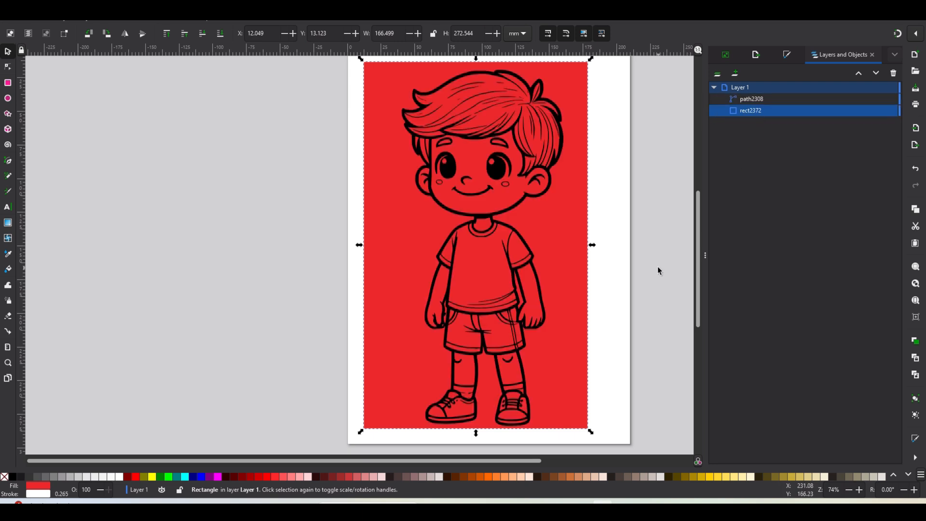
left_click(674, 145)
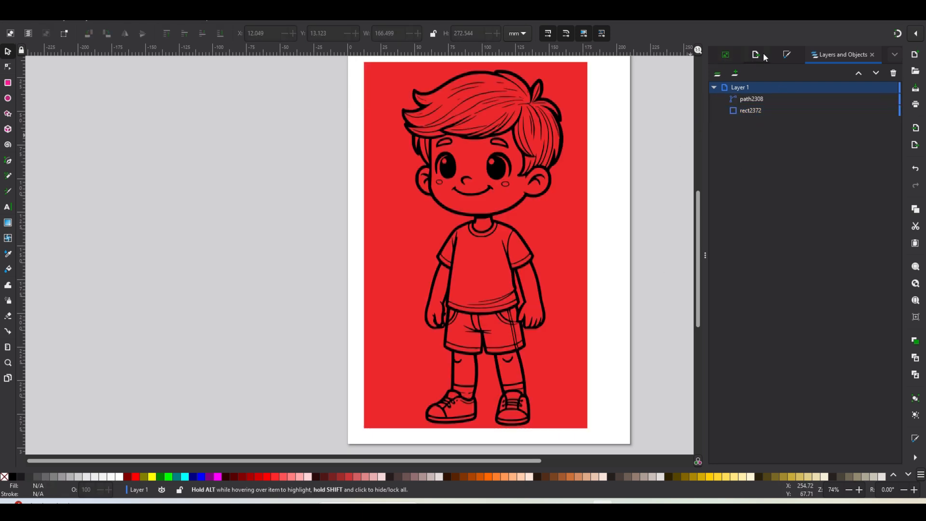
- Fill the boy's shirt, sleeve and neckline areas with white using the Paint Bucket
left_click(779, 52)
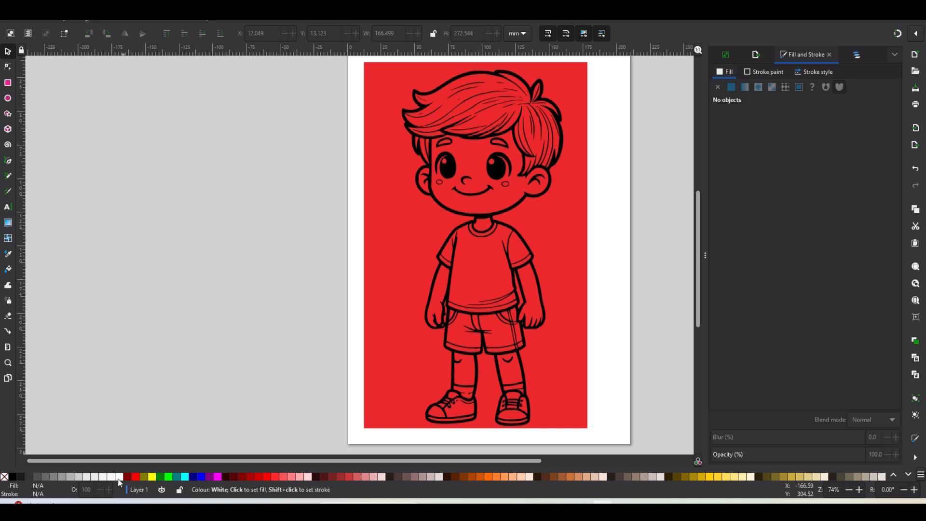
left_click(8, 270)
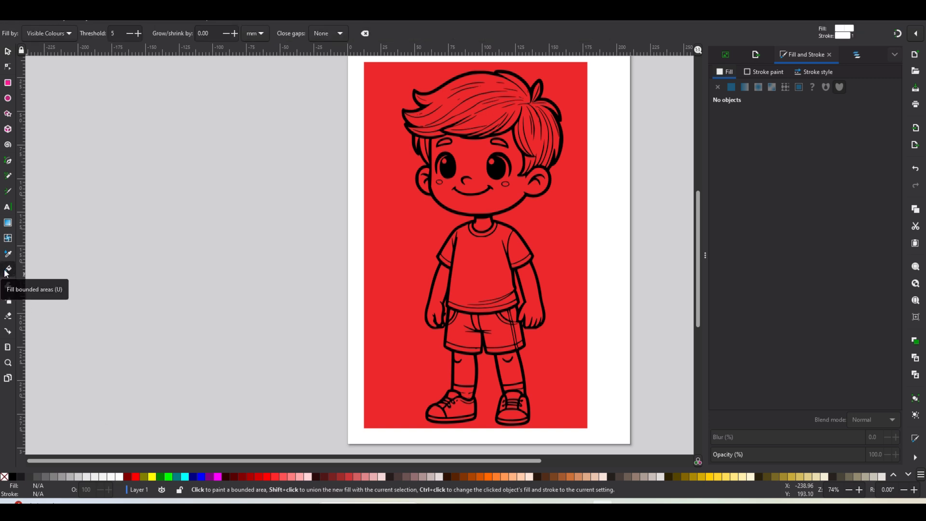
left_click(480, 263)
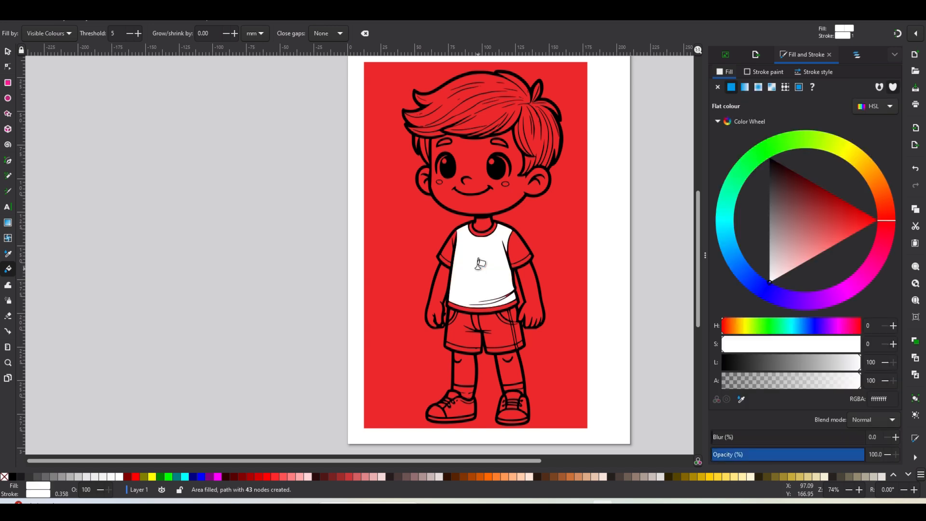
left_click(522, 270)
left_click(483, 223)
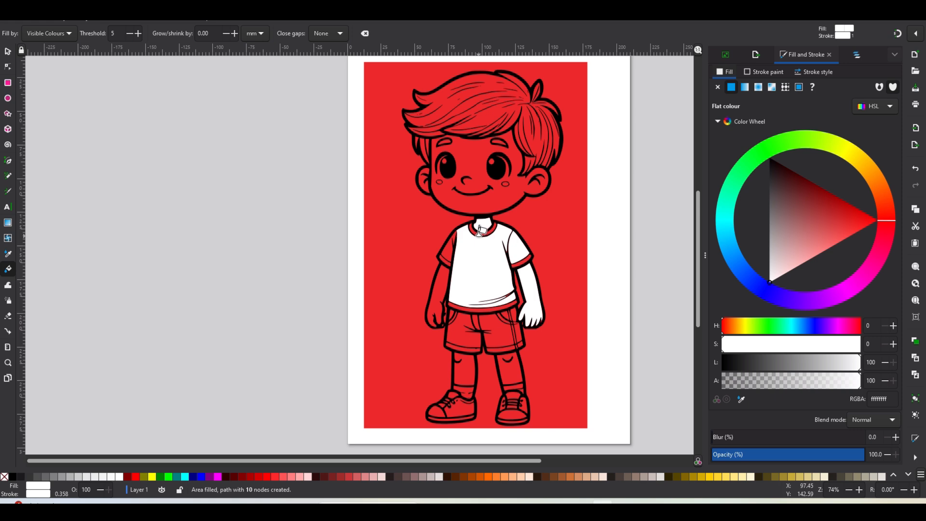
- Fill the boy's face, arms, sleeves and collar areas with white using the Paint Bucket
scroll(480, 243, "up", 2)
left_click(503, 157)
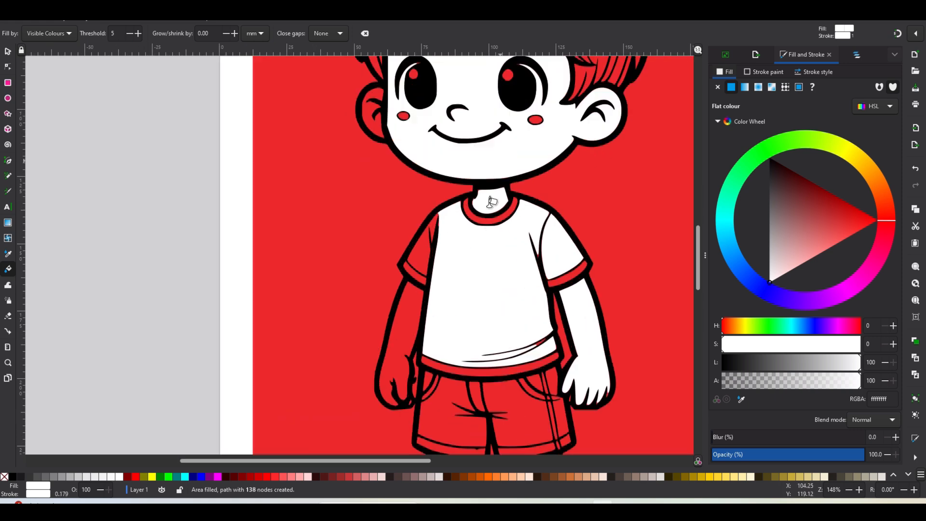
left_click(398, 341)
left_click(417, 248)
left_click(414, 268)
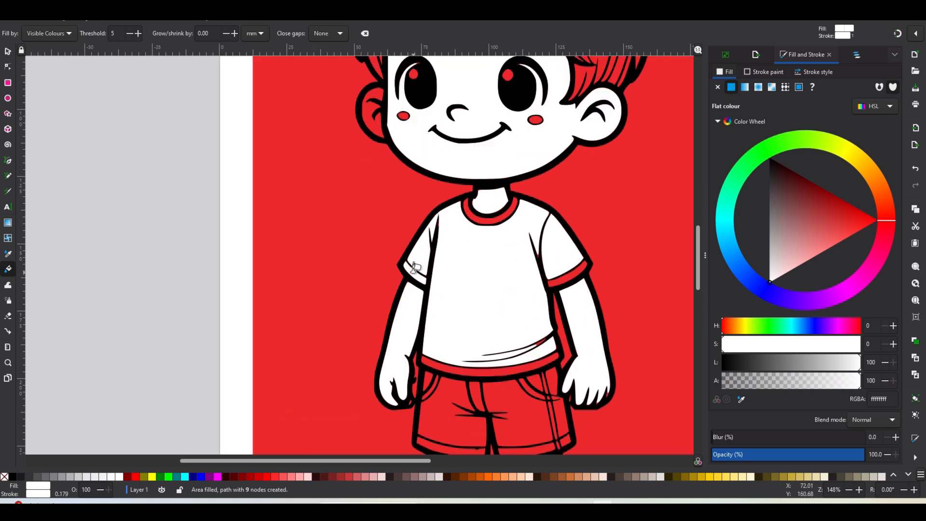
left_click(485, 217)
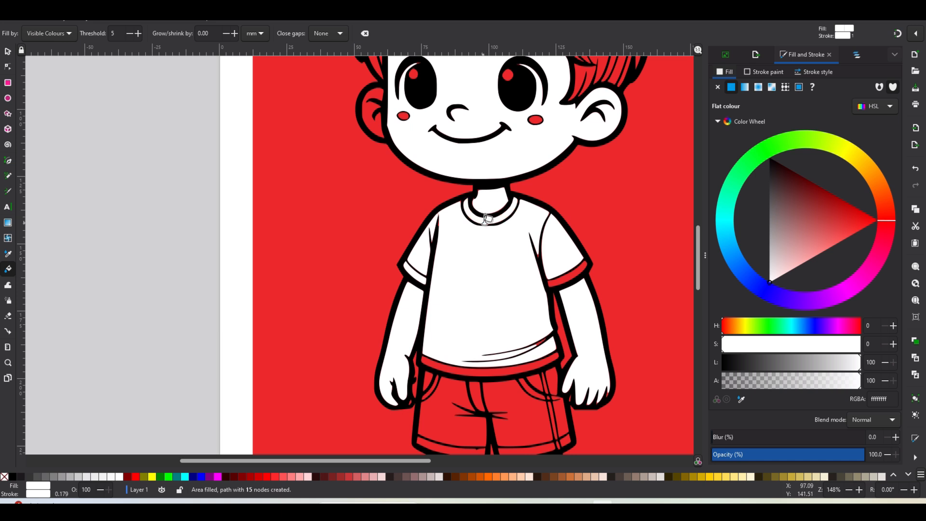
left_click(560, 274)
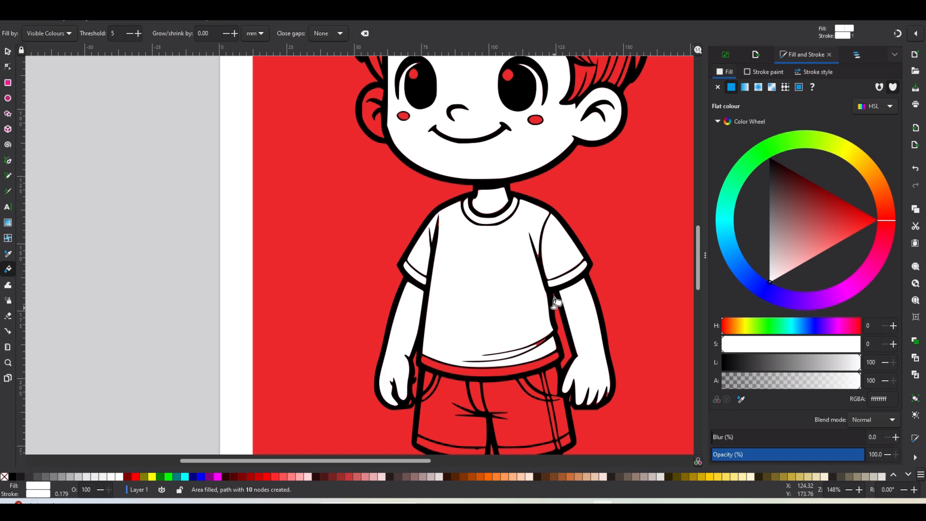
- Fill the shorts' waistband and one shorts leg with white using the Paint Bucket
left_click(858, 56)
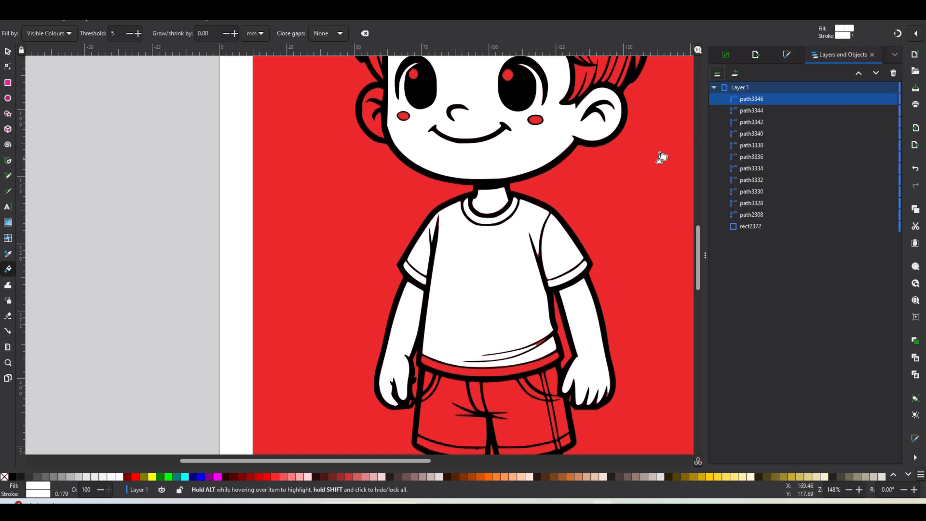
left_click(479, 369)
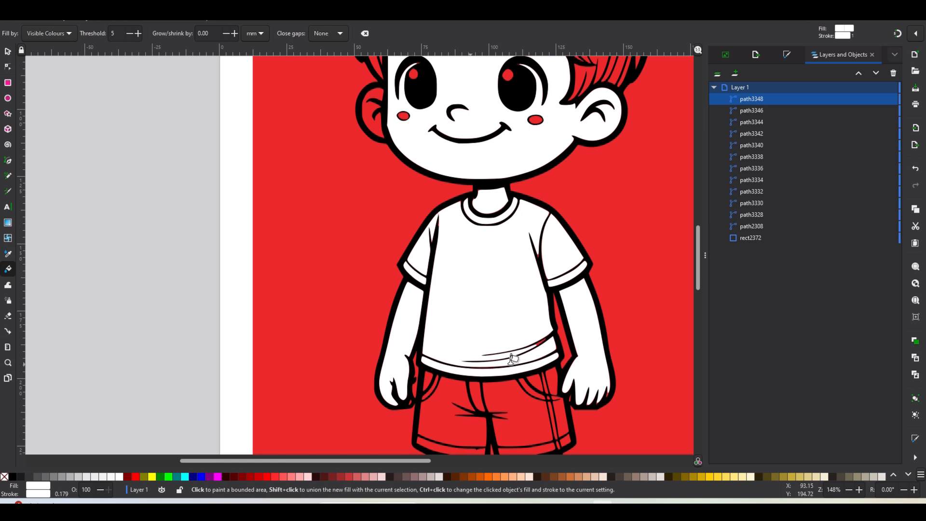
left_click(514, 388)
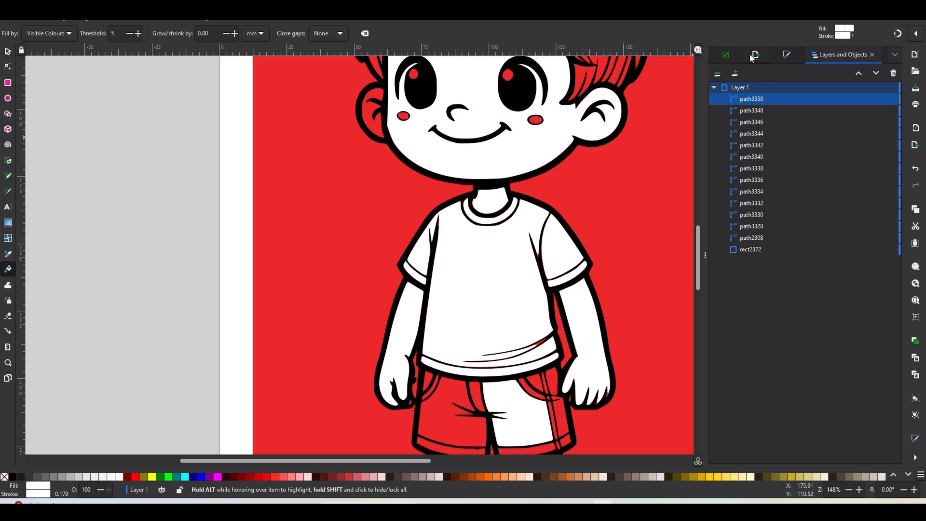
left_click(786, 54)
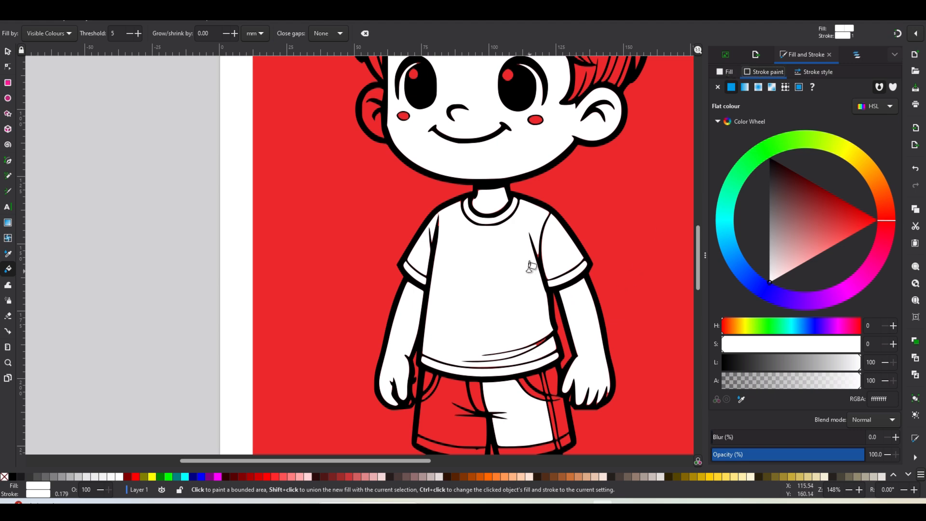
- Fill the small leftover gaps along the shorts' outline with white
scroll(543, 260, "up", 4)
scroll(555, 186, "up", 2)
left_click(572, 215)
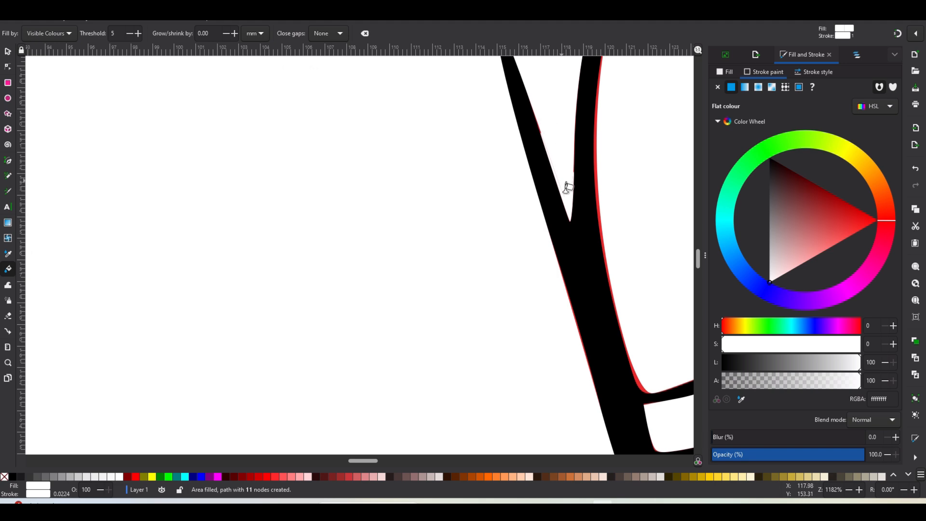
scroll(565, 198, "down", 6)
left_click(569, 328)
left_click(588, 353)
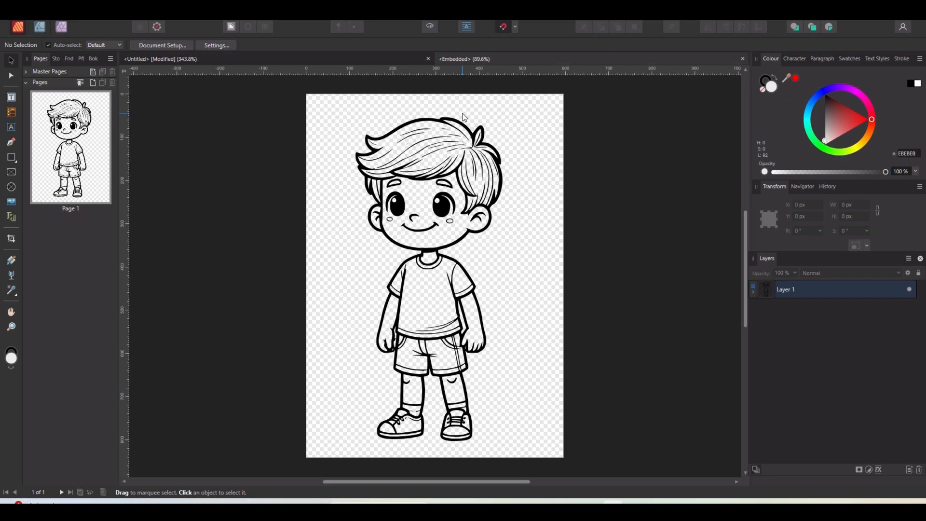
- In the Designer persona, select the boy path and flood-fill his face and shirt with white
left_click(42, 28)
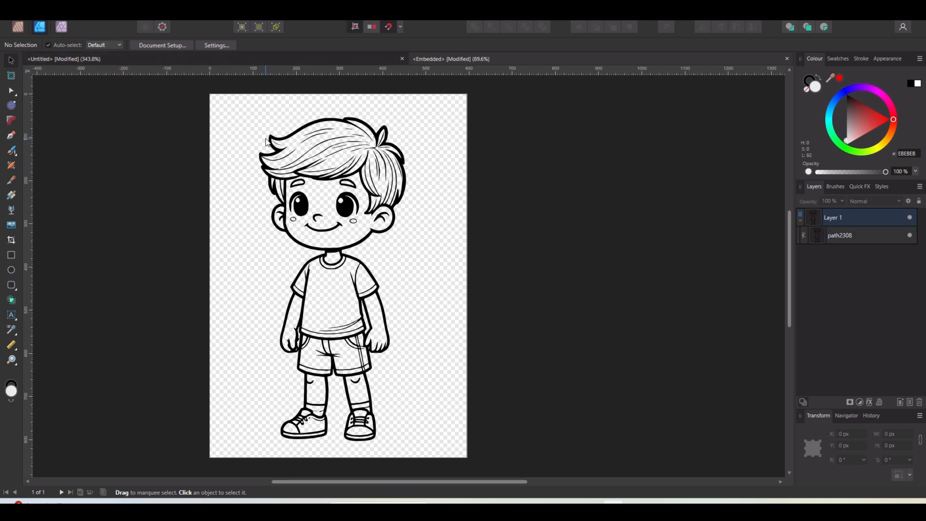
left_click(273, 141)
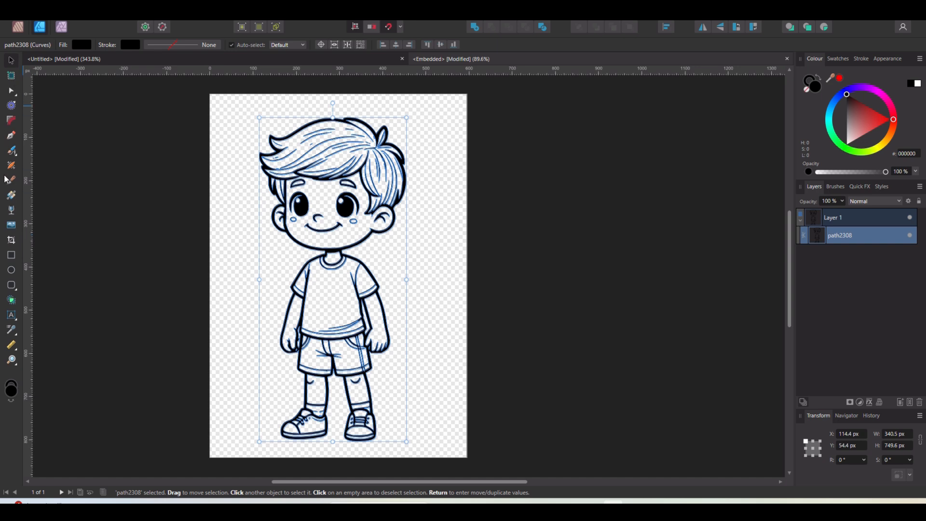
key("g")
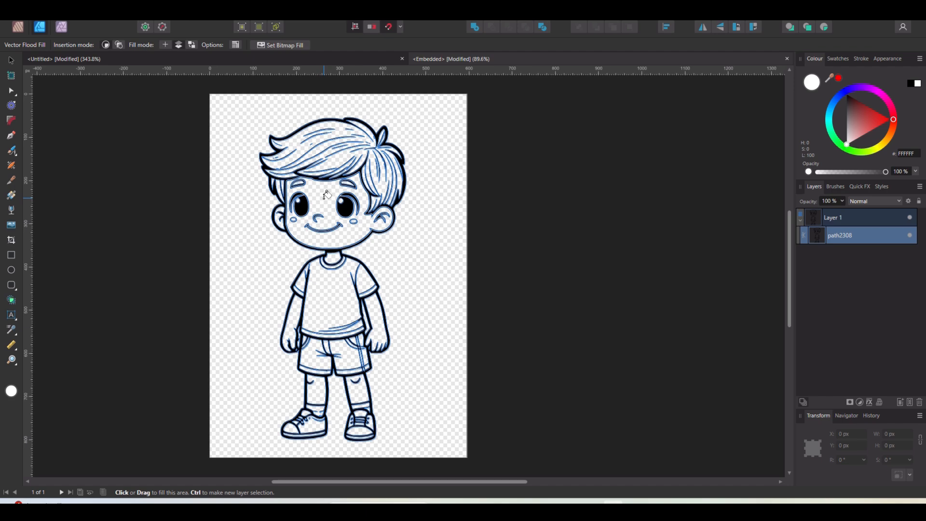
left_click(324, 196)
left_click(326, 289)
- Flood-fill the boy's sleeves, collar, arms and shorts areas with white
scroll(366, 314, "up", 4)
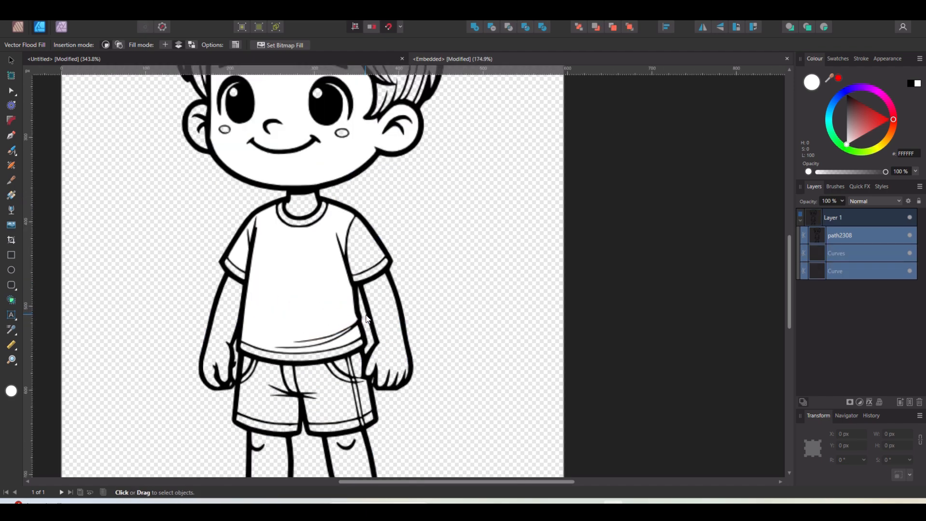
left_click(385, 290)
left_click(370, 230)
left_click(372, 258)
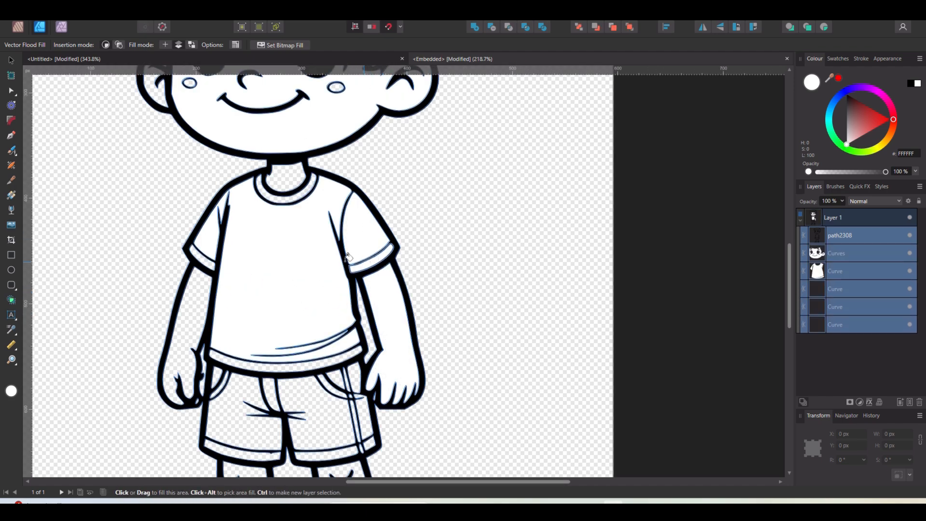
left_click(282, 176)
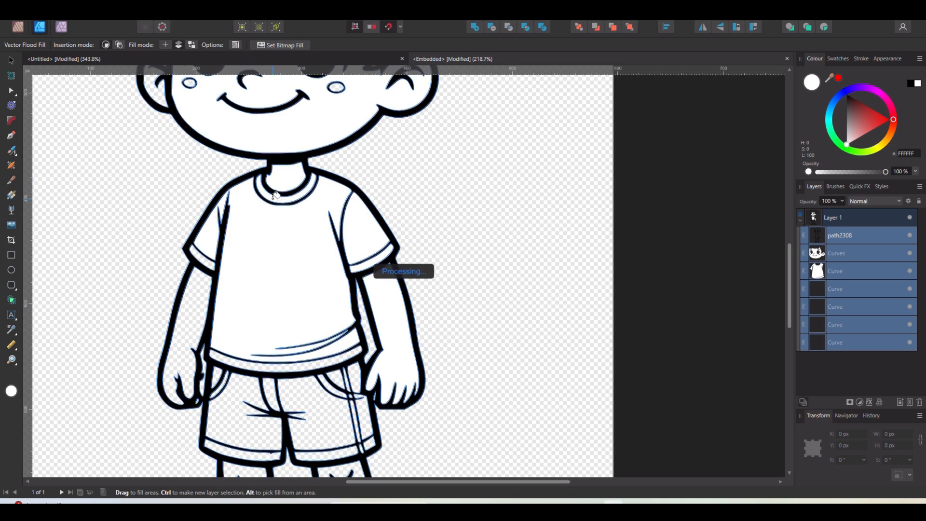
left_click(195, 309)
left_click(229, 365)
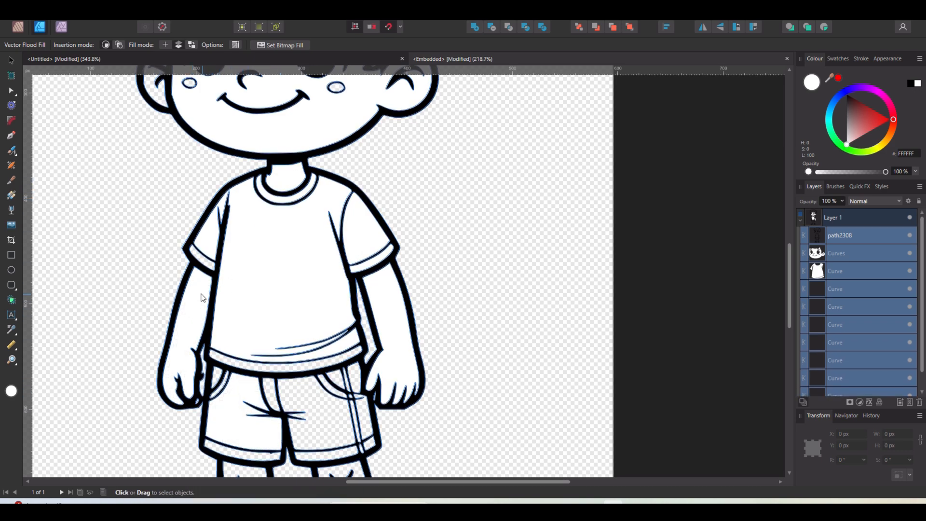
scroll(203, 275, "up", 8)
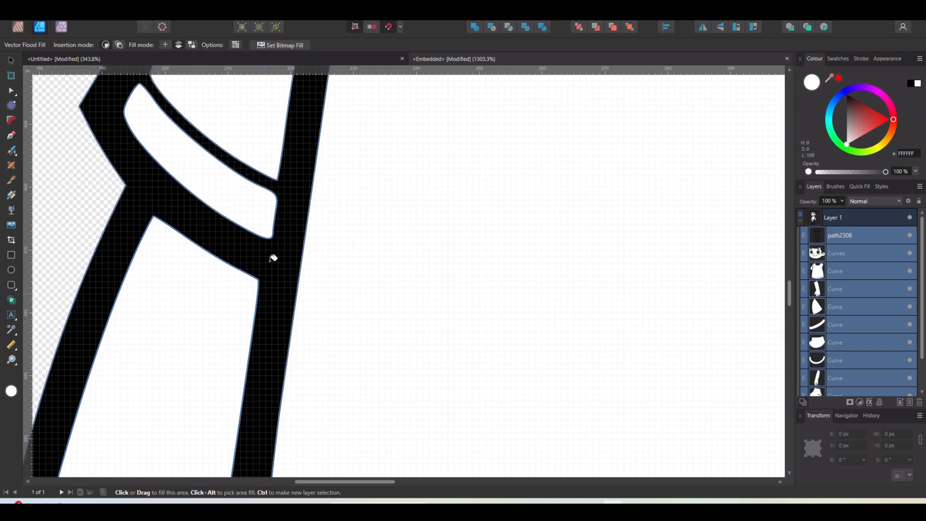
- Flood-fill the remaining gaps around the shorts' waistband and pocket with white
scroll(420, 215, "down", 3)
scroll(419, 216, "down", 3)
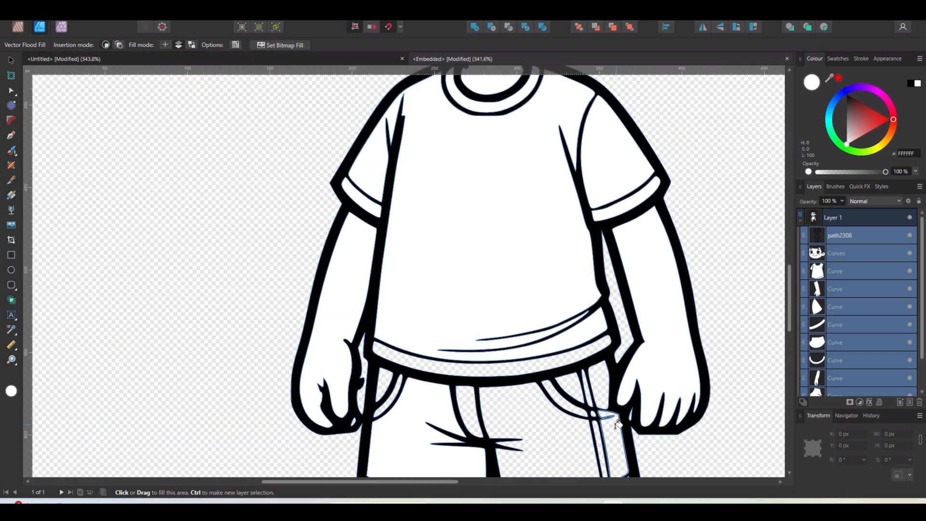
left_click(509, 368)
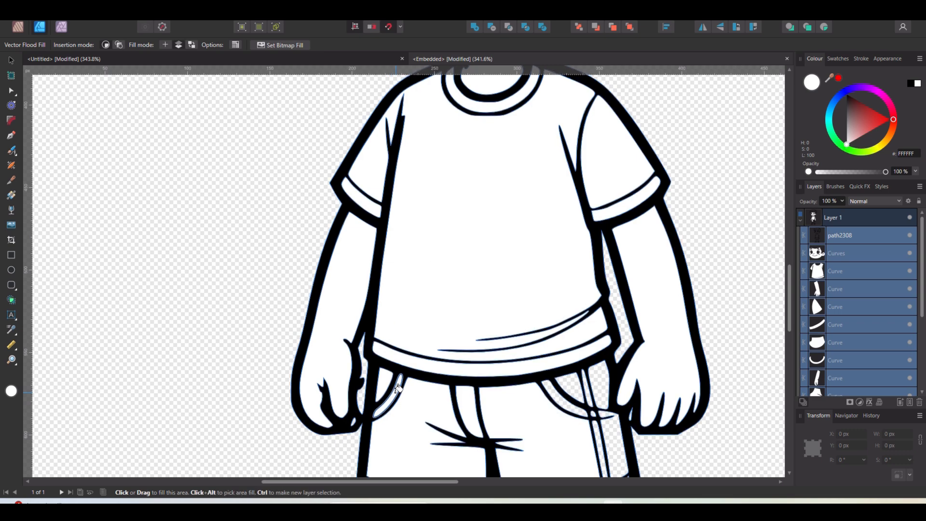
mouse_move(568, 389)
left_mouse_down()
mouse_move(591, 395)
mouse_move(599, 429)
mouse_move(610, 429)
left_mouse_up()
scroll(610, 428, "up", 3)
scroll(647, 331, "down", 2)
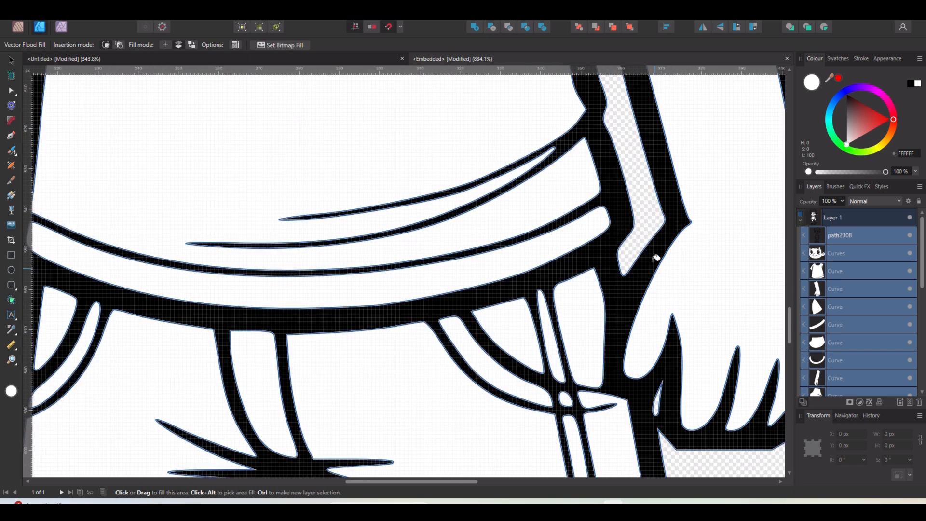
- Flood-fill the leftover gaps at the shirt collar and sleeve with white
scroll(653, 264, "down", 3)
scroll(538, 226, "down", 3)
scroll(526, 299, "down", 4)
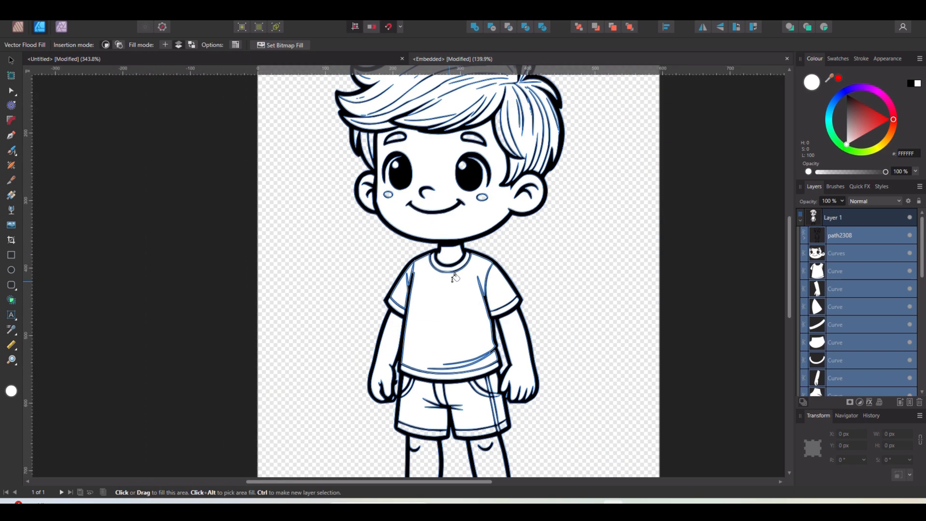
left_click(496, 289)
left_click(424, 302)
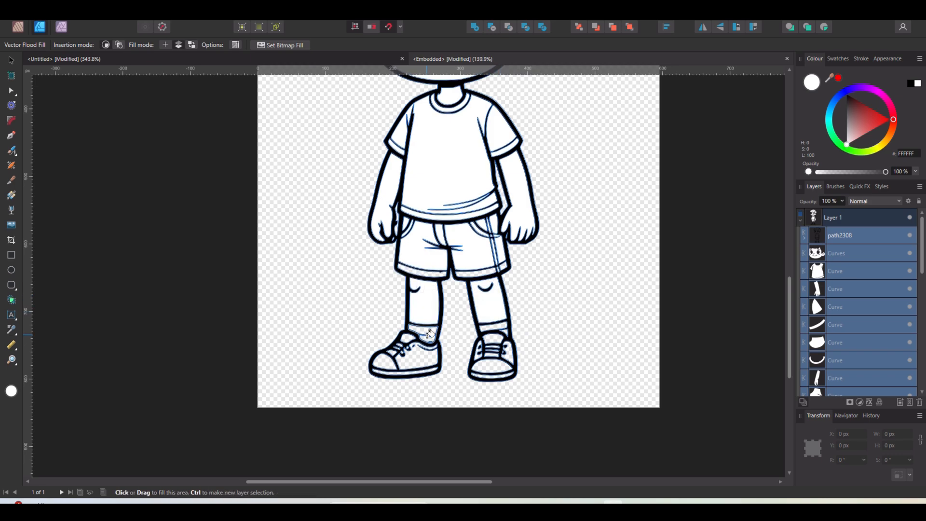
- Flood-fill the boy's legs, socks and shoes with white
left_click(427, 334)
left_click(486, 327)
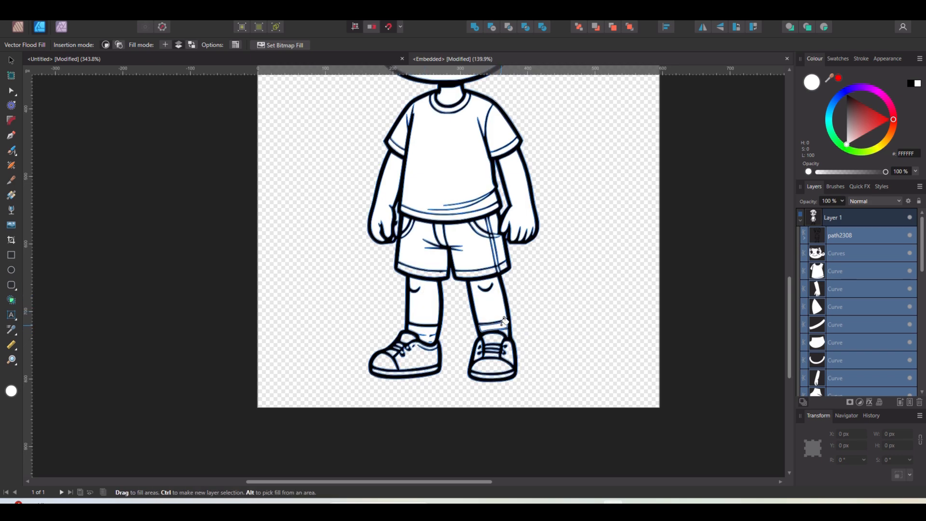
left_click(495, 337)
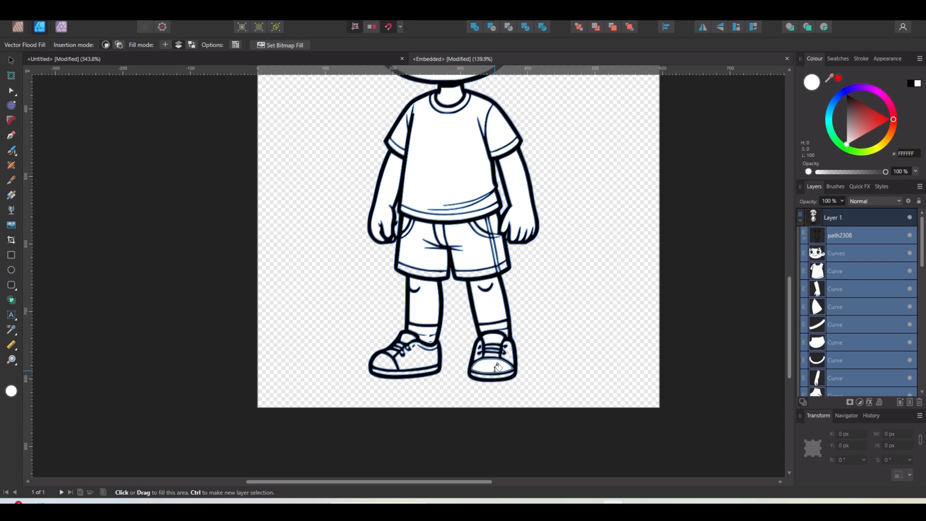
left_click(422, 355)
- Select all of the boy's curve layers and group them together
scroll(421, 355, "up", 5)
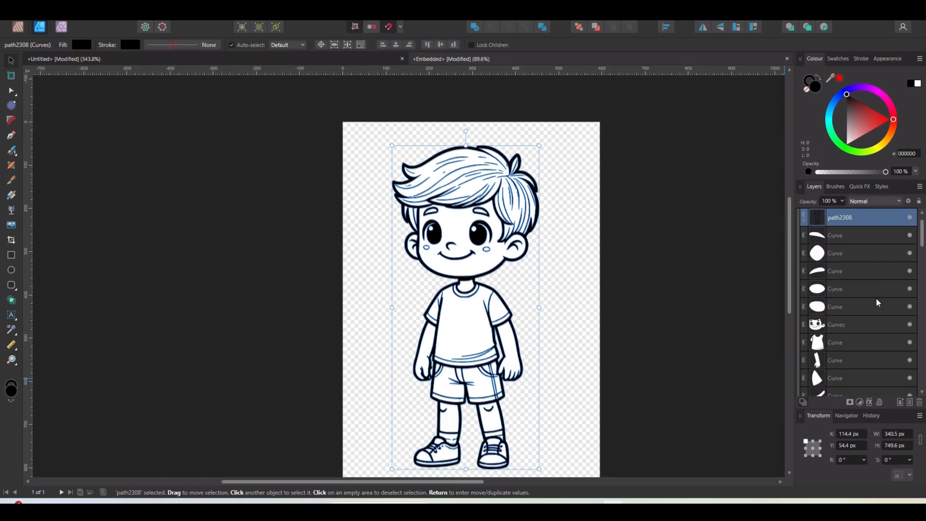
scroll(878, 303, "down", 5)
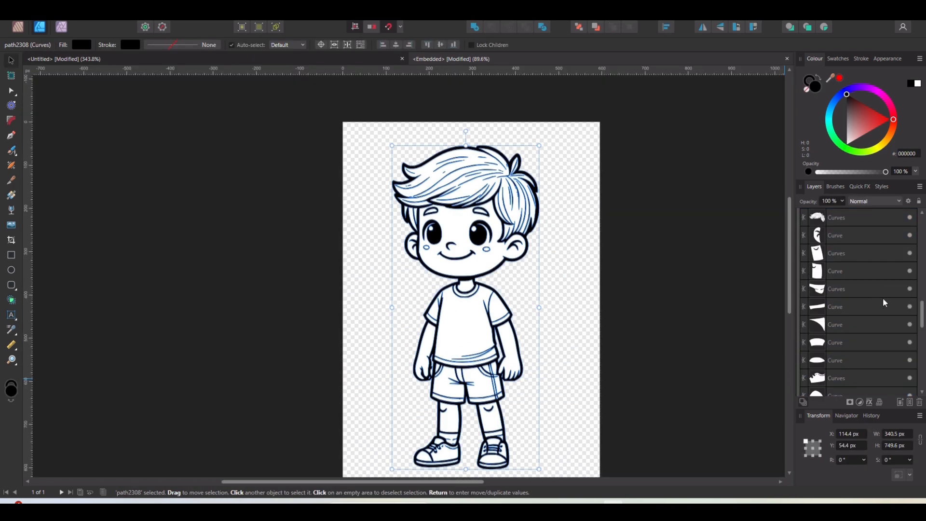
left_click(862, 379, "shift")
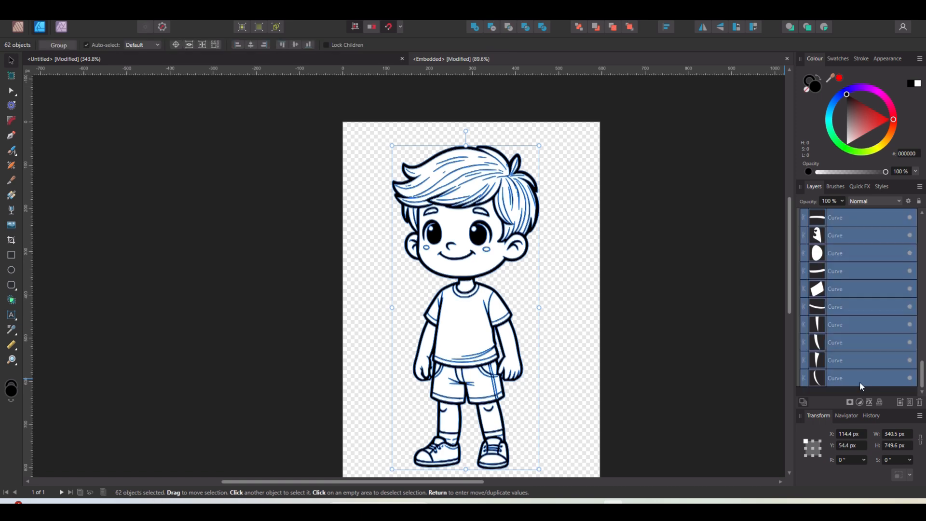
key("ctrl+g")
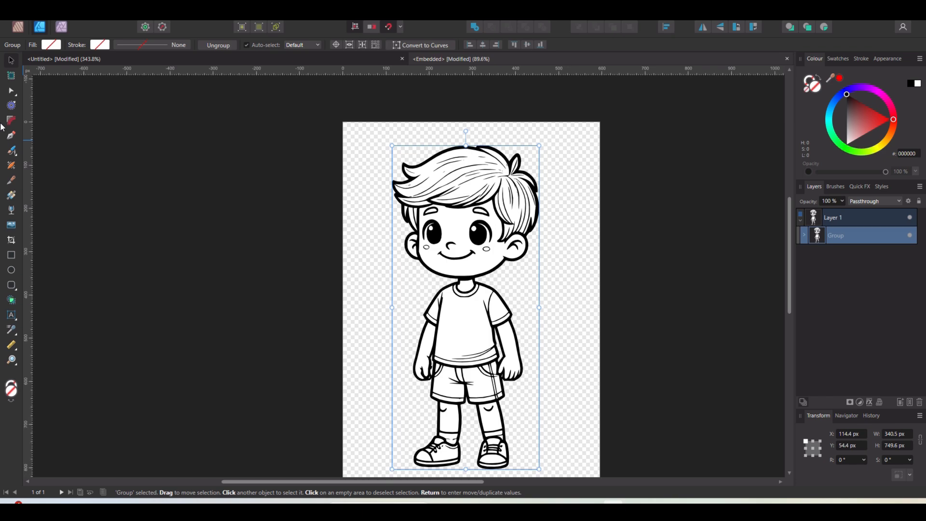
- Export the group as SVG using Selection Area, overwriting the SubjectColoringBook BoyNew file
left_click(26, 23)
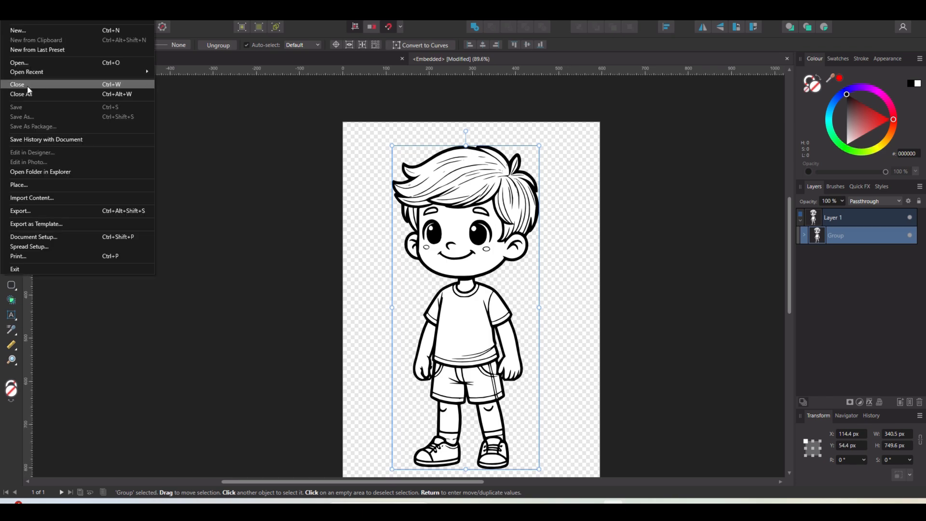
left_click(31, 210)
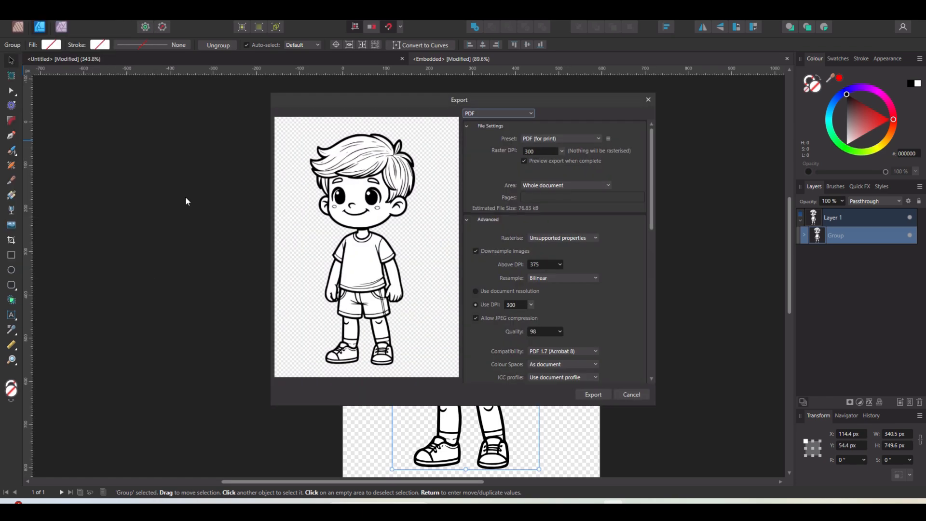
left_click(509, 115)
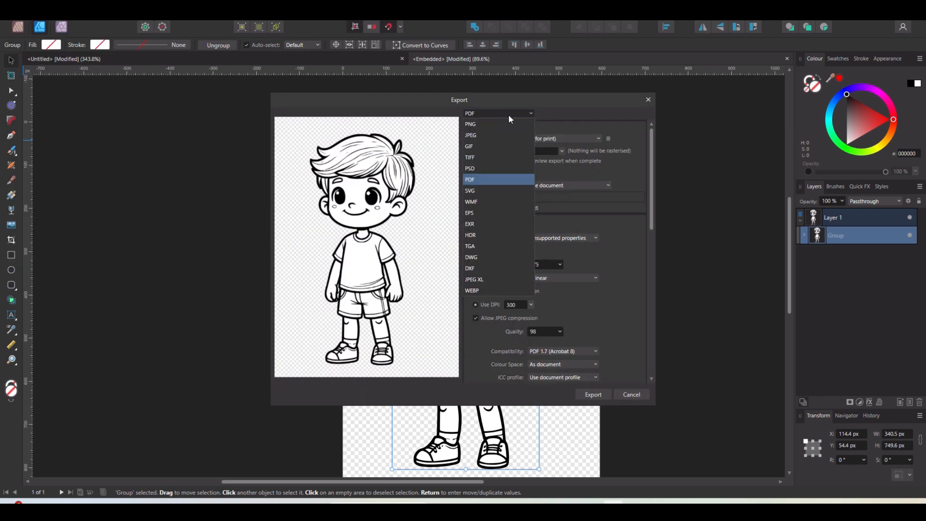
left_click(475, 191)
left_click(560, 187)
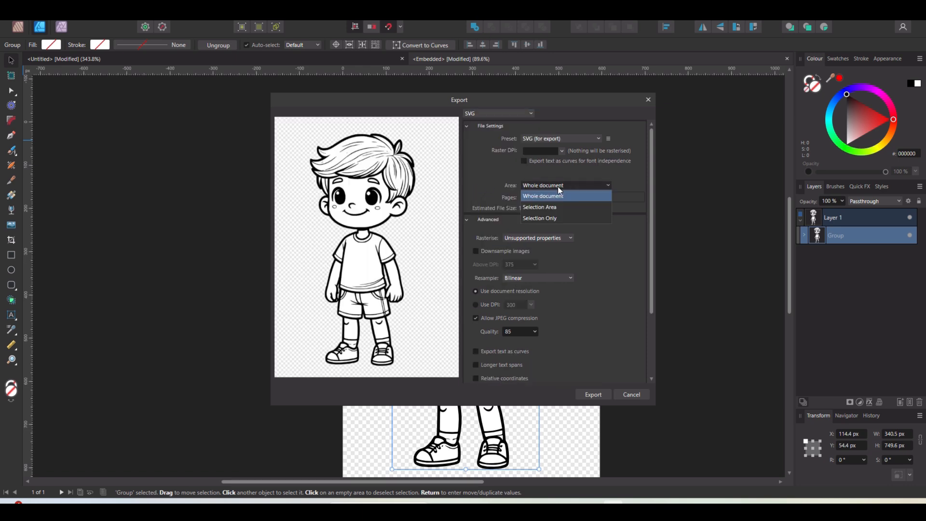
left_click(545, 209)
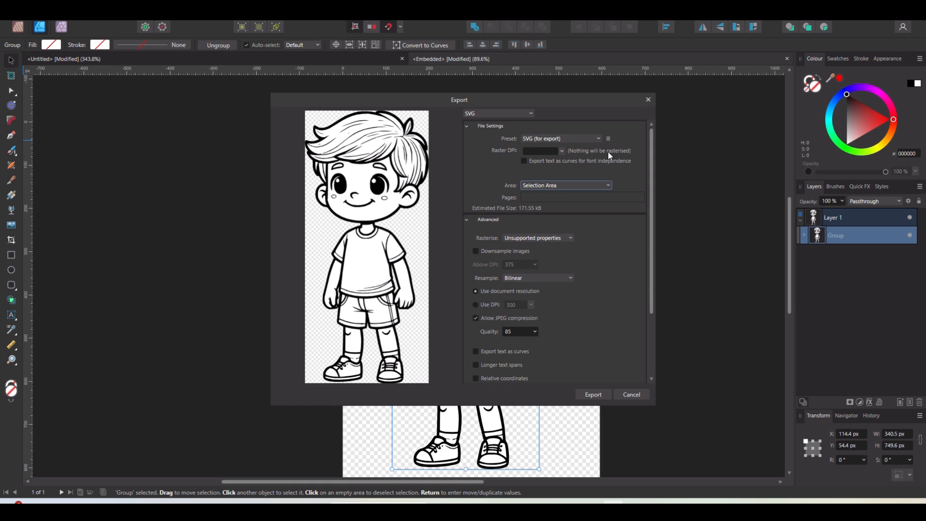
left_click(592, 395)
double_click(135, 91)
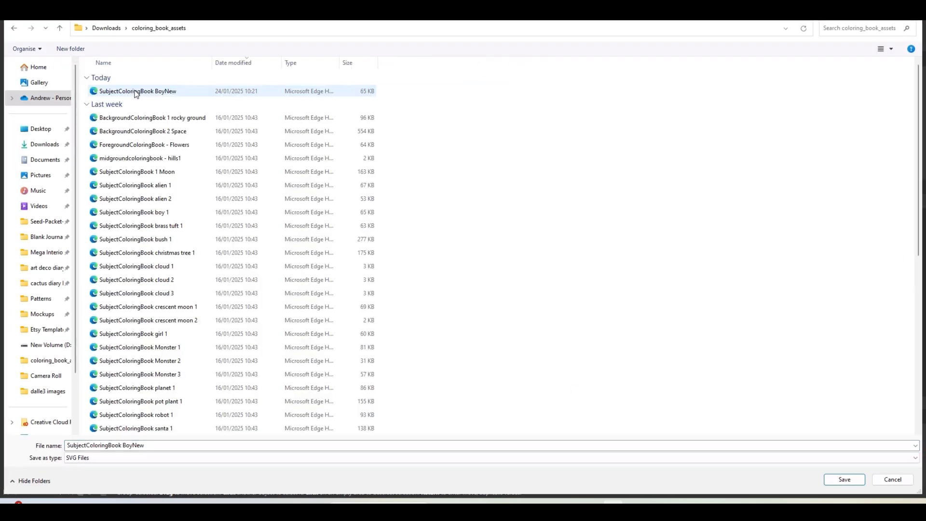
left_click(124, 94)
left_click(844, 481)
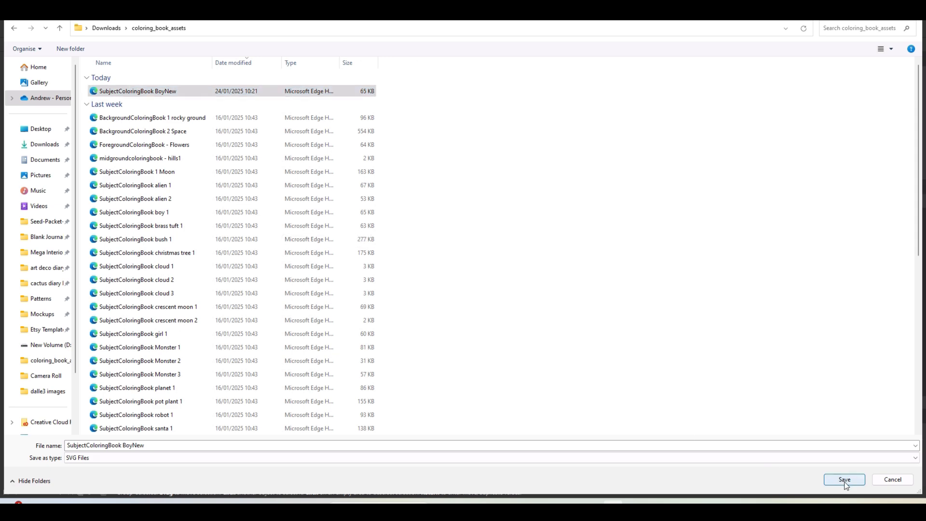
left_click(509, 291)
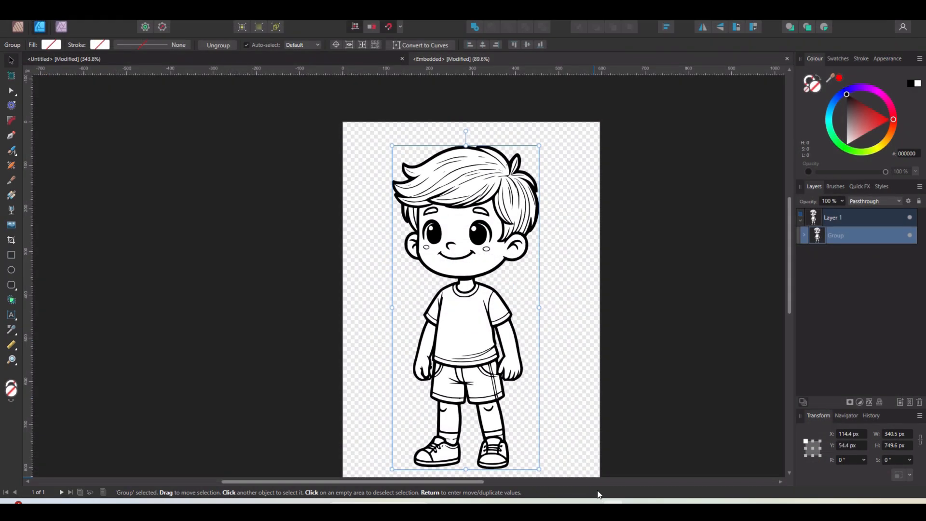
- On the coloring page, shrink the updated boy and move him left onto the grass
left_click(296, 59)
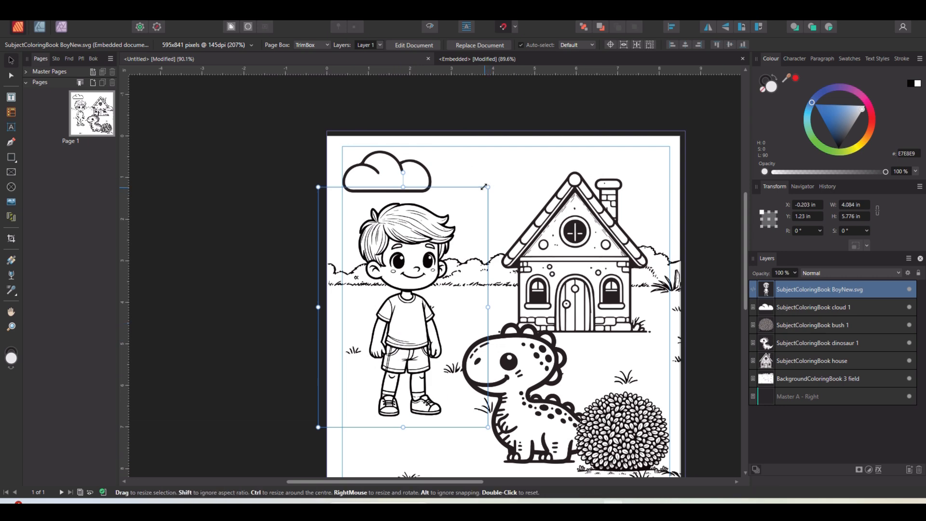
left_click_drag(490, 186, 448, 244)
left_click_drag(389, 333, 420, 281)
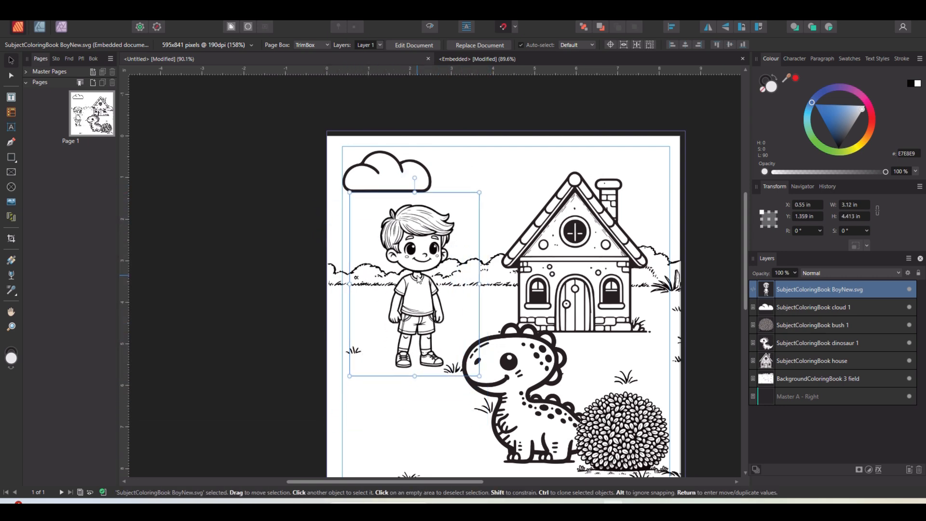
left_click_drag(408, 344, 384, 364)
left_click(187, 372)
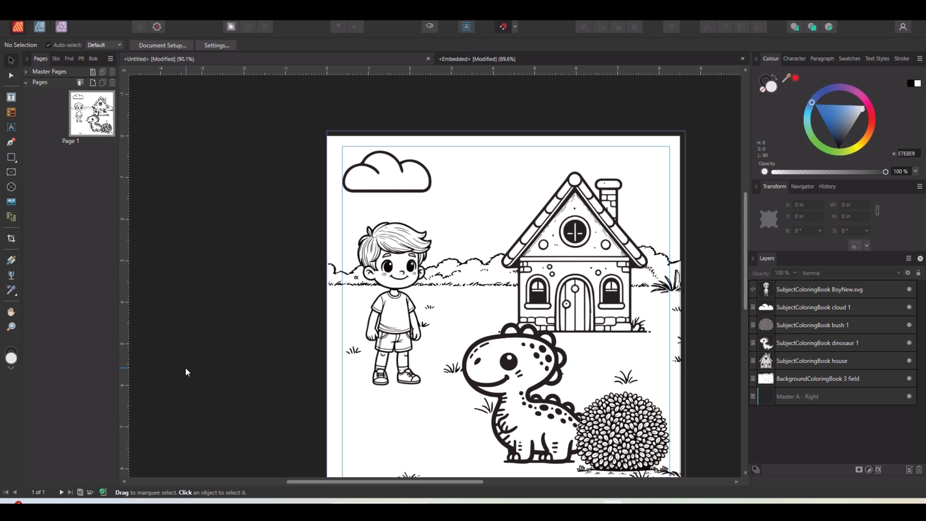
- Close the embedded document and nudge the boy slightly higher on the page
left_click(389, 346)
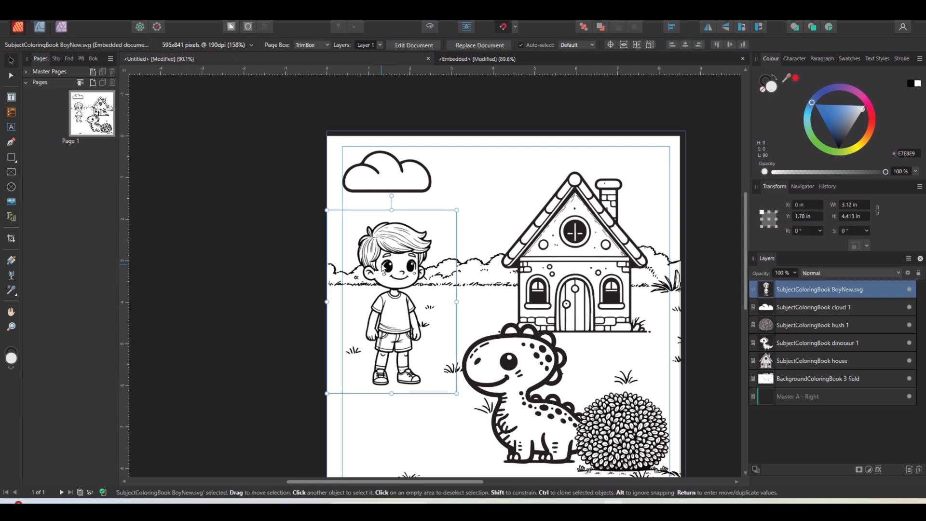
mouse_move(459, 208)
left_mouse_down()
mouse_move(441, 217)
mouse_move(460, 205)
left_mouse_up()
key("ctrl+w")
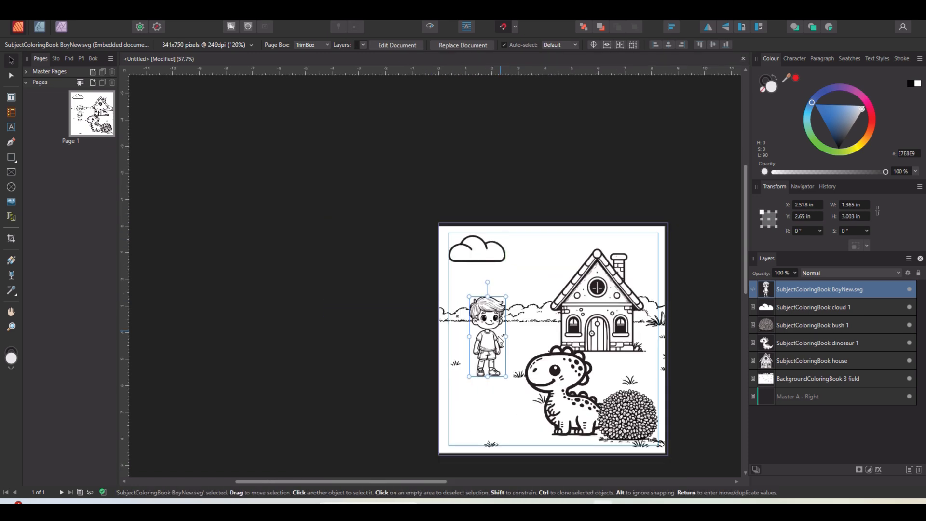
left_click_drag(486, 329, 485, 327)
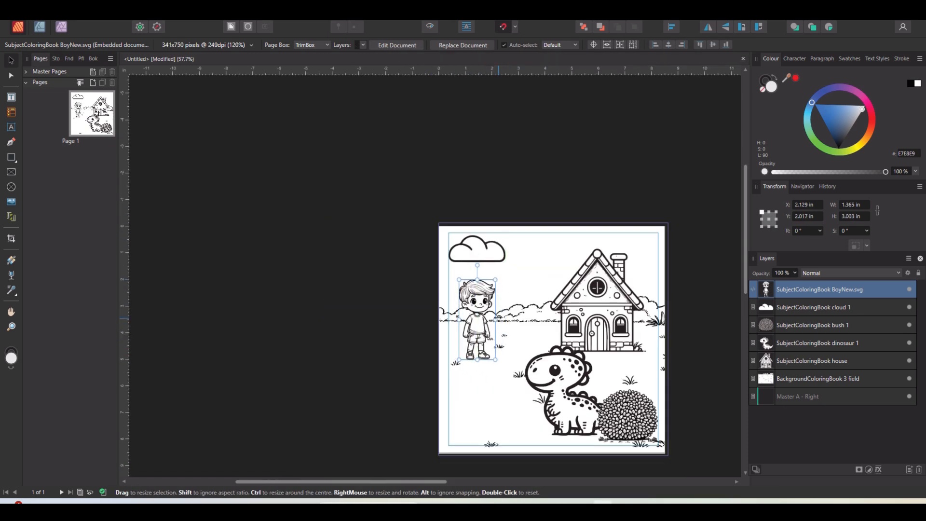